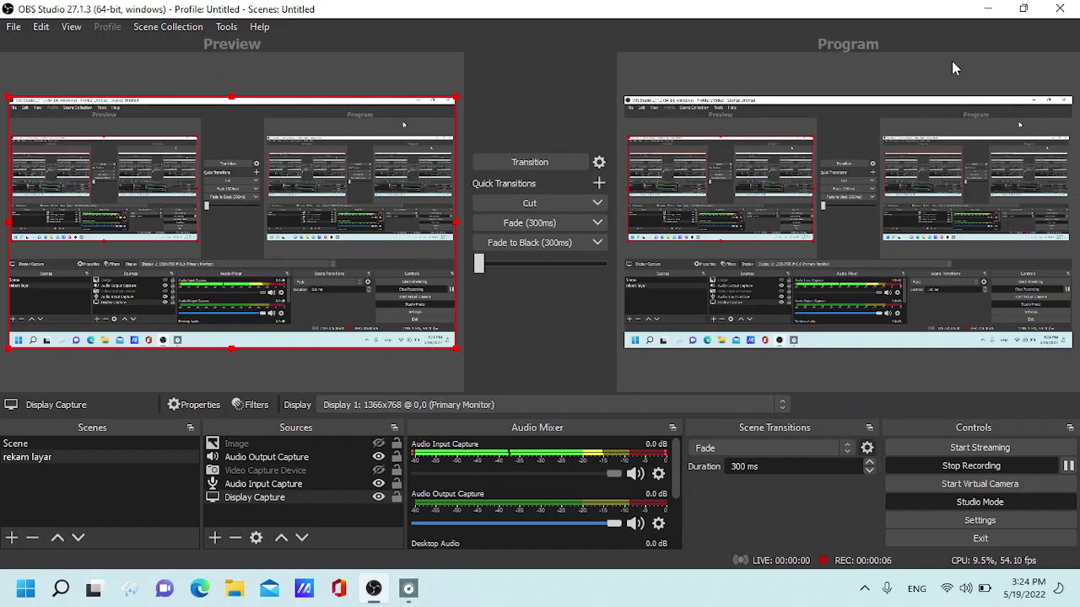
Step: Launch AutoCAD 2018 from its desktop shortcut and wait for the Start page
{"action": "left_click", "coordinate": [985, 10]}
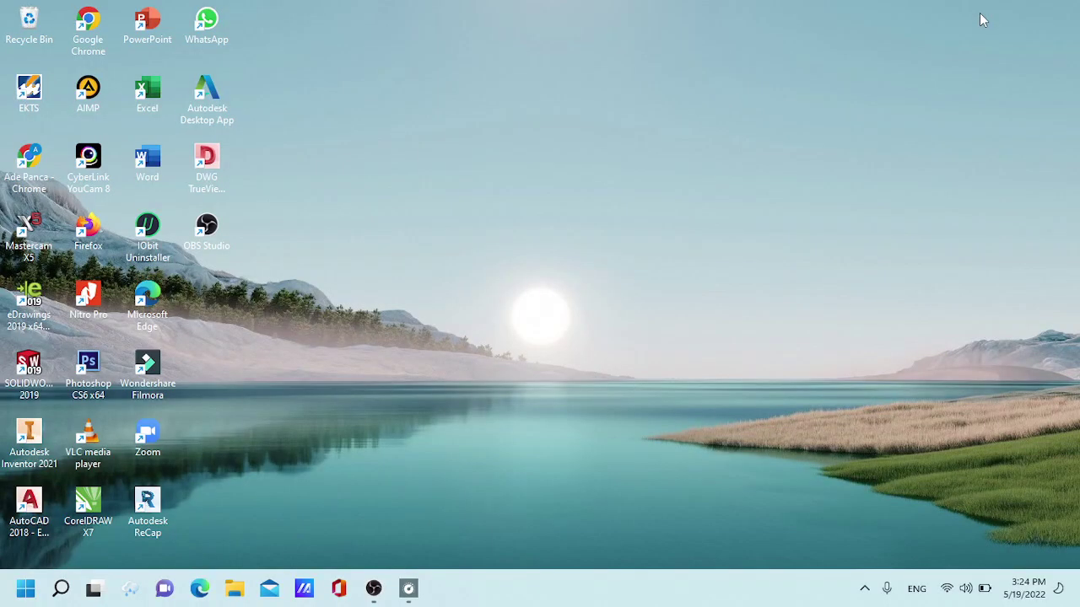
{"action": "double_click", "coordinate": [36, 516]}
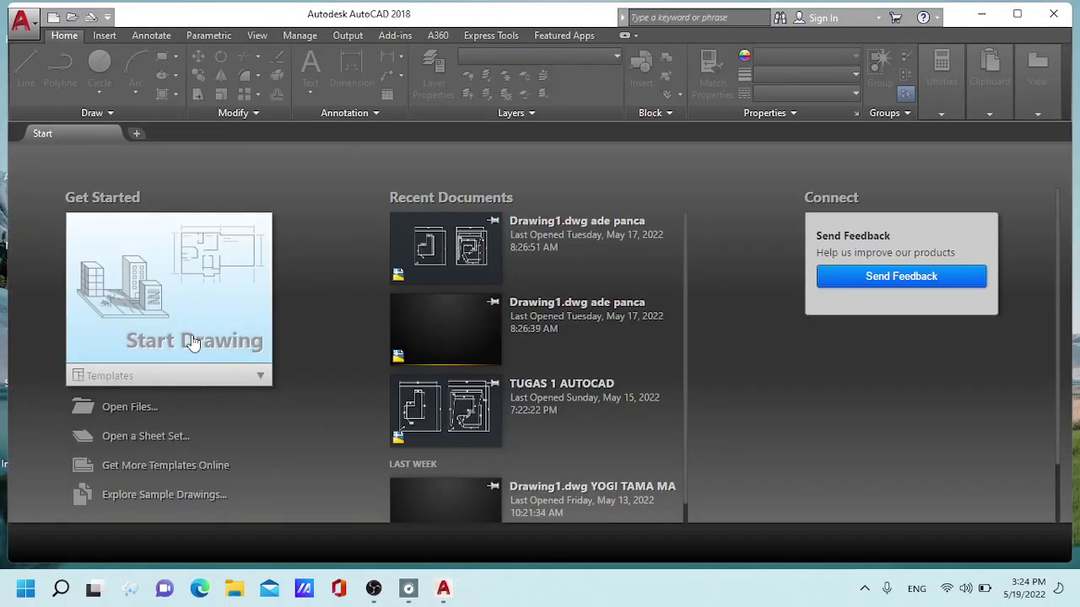
{"action": "left_click", "coordinate": [193, 341]}
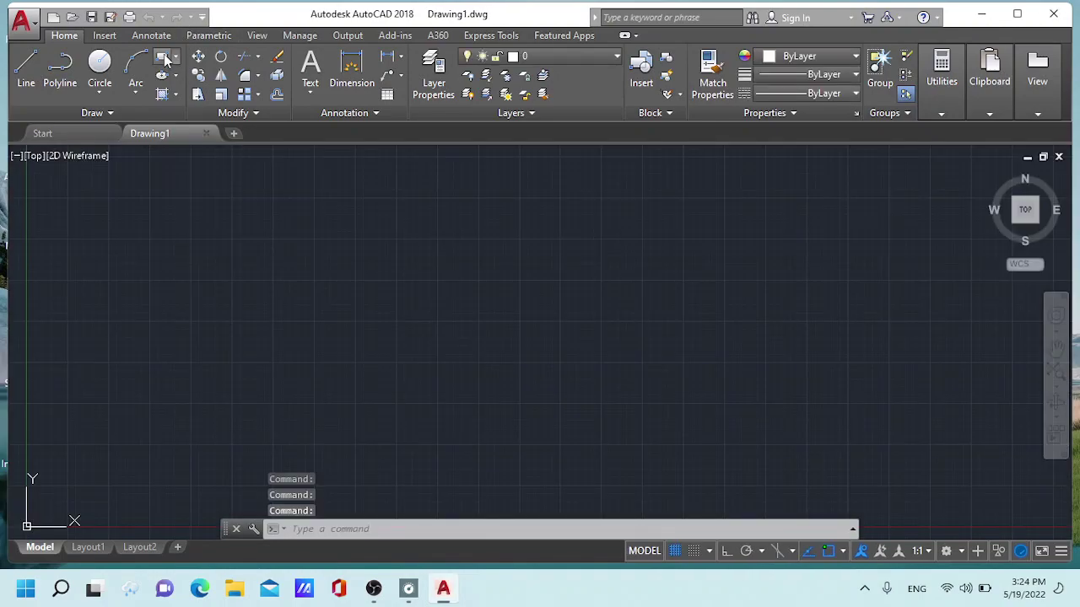
{"action": "left_click", "coordinate": [167, 56]}
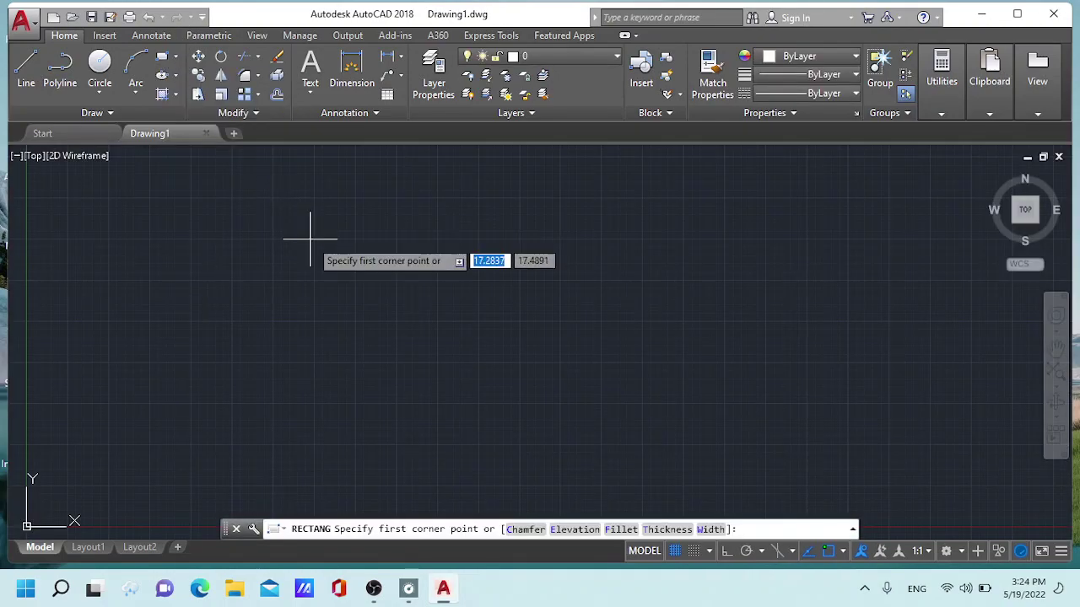
{"action": "type", "text": ","}
{"action": "key", "text": "Tab"}
{"action": "type", "text": "0"}
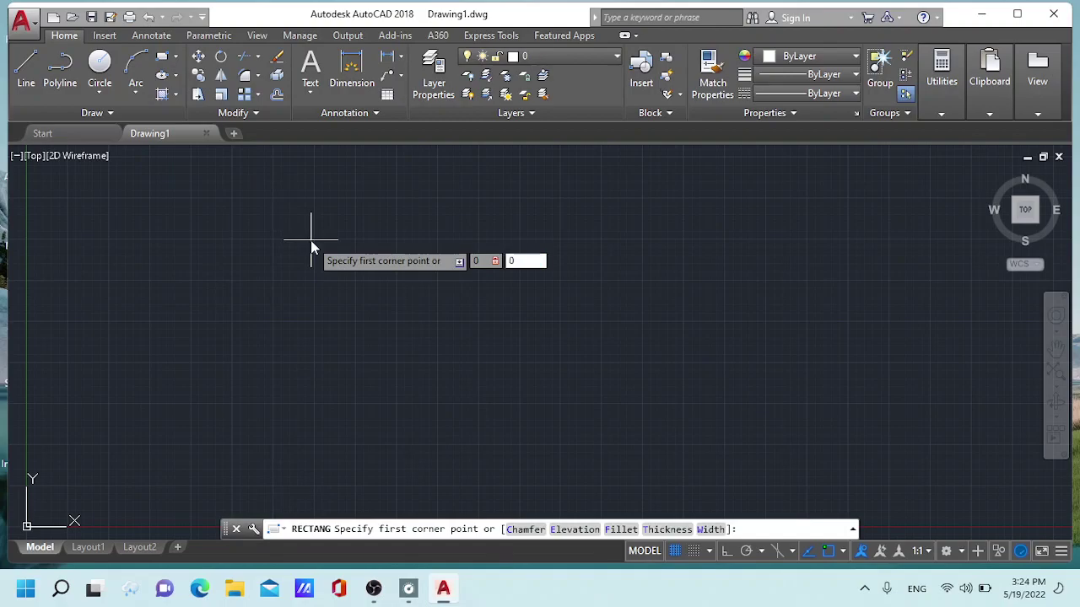
{"action": "key", "text": "Return"}
{"action": "type", "text": "10"}
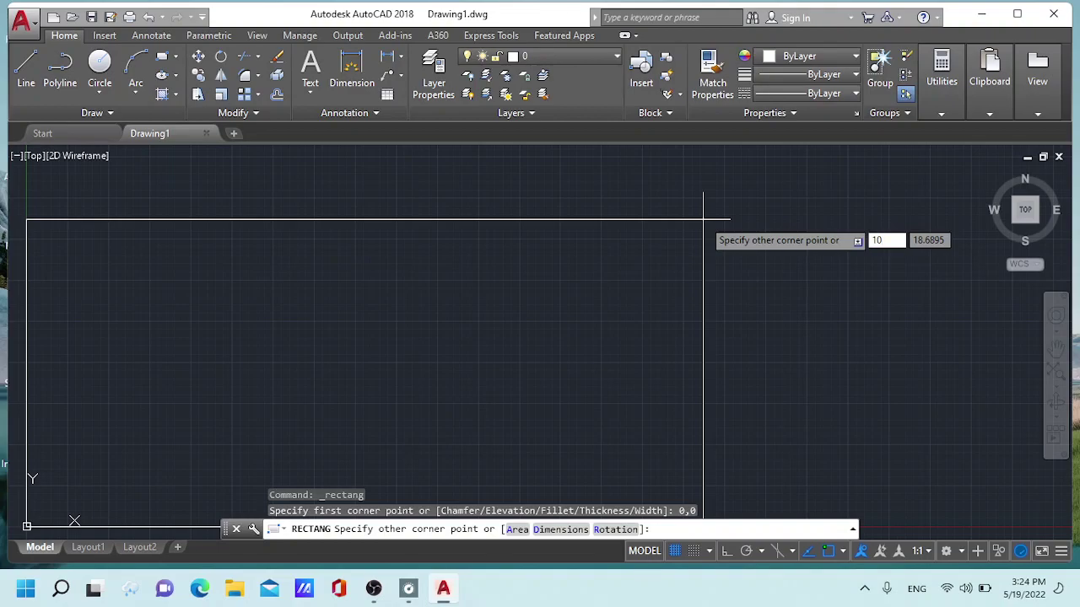
{"action": "key", "text": "Tab"}
{"action": "key", "text": "Return"}
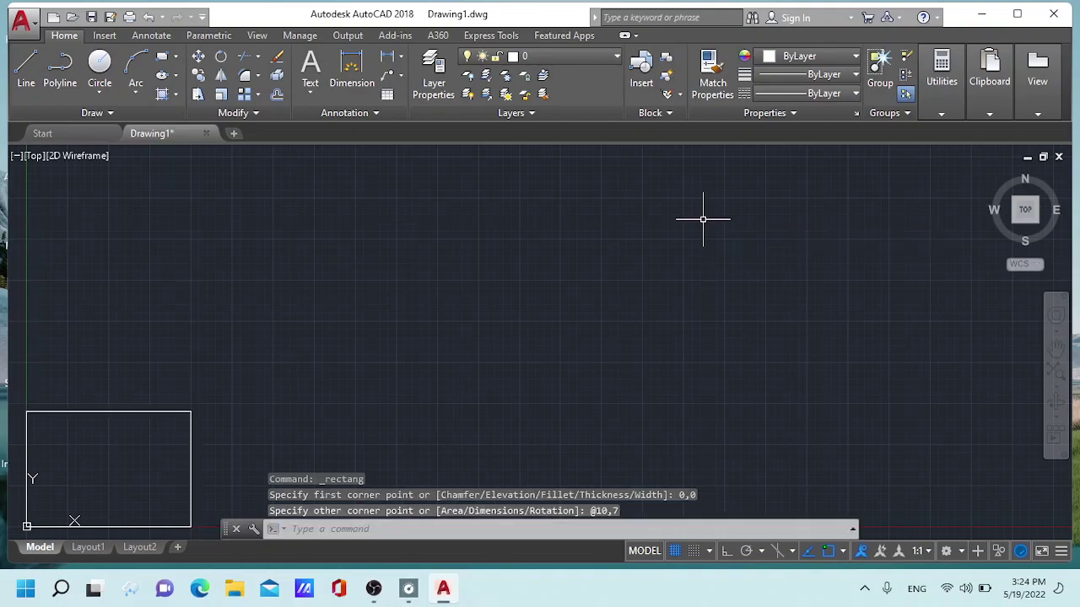
{"action": "scroll", "coordinate": [144, 453], "scroll_direction": "up", "scroll_amount": 2}
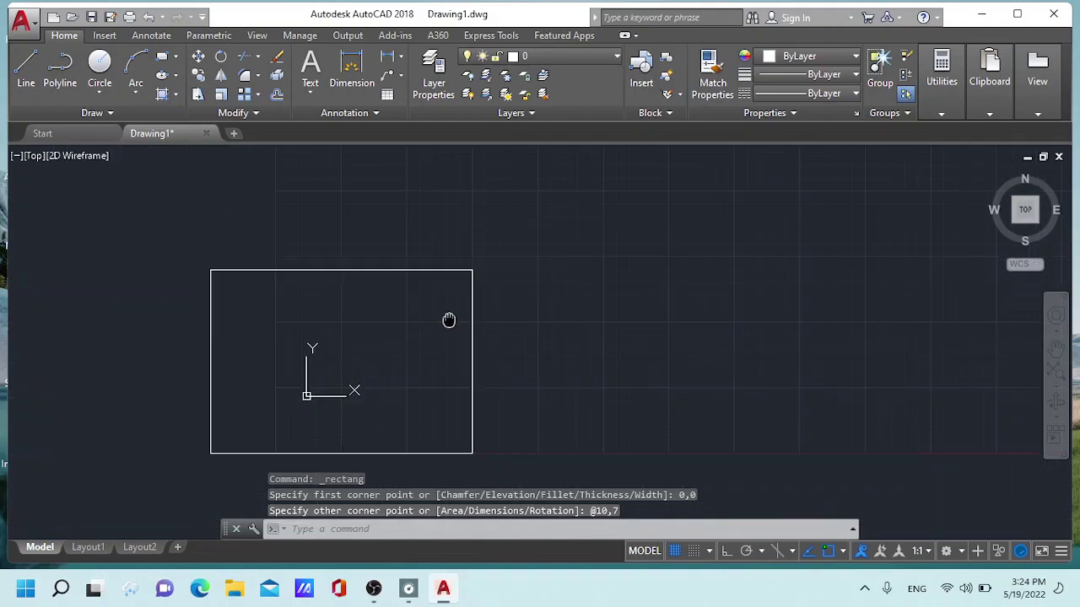
{"action": "middle_click_drag", "start_coordinate": [145, 453], "coordinate": [480, 306]}
{"action": "scroll", "coordinate": [479, 306], "scroll_direction": "up", "scroll_amount": 2}
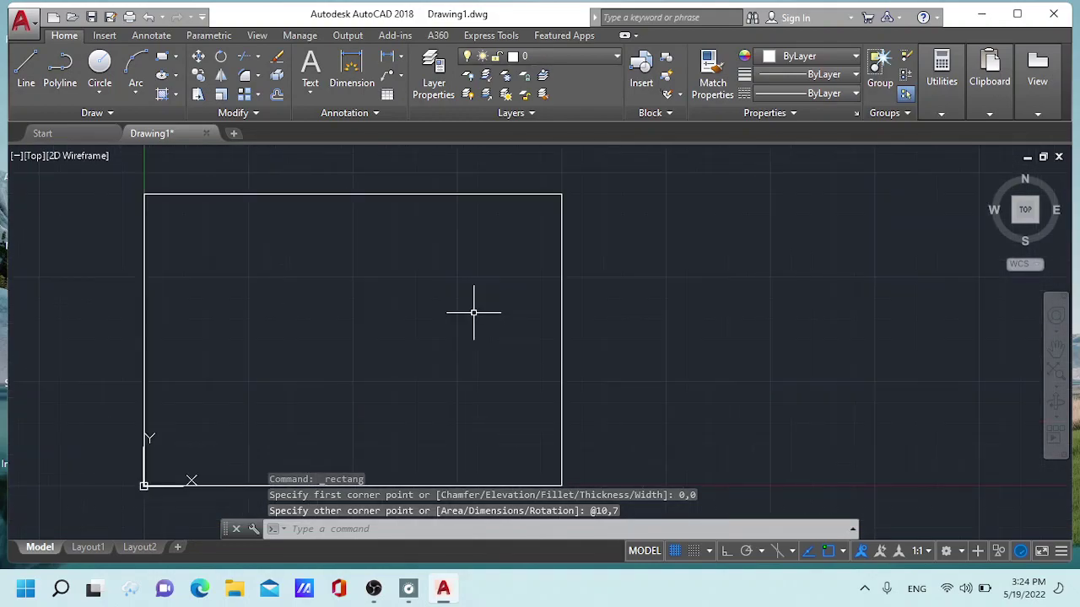
Step: Start a line at 2,2 and draw 2 units up and 2 units right, undoing oversized tries
{"action": "left_click", "coordinate": [26, 76]}
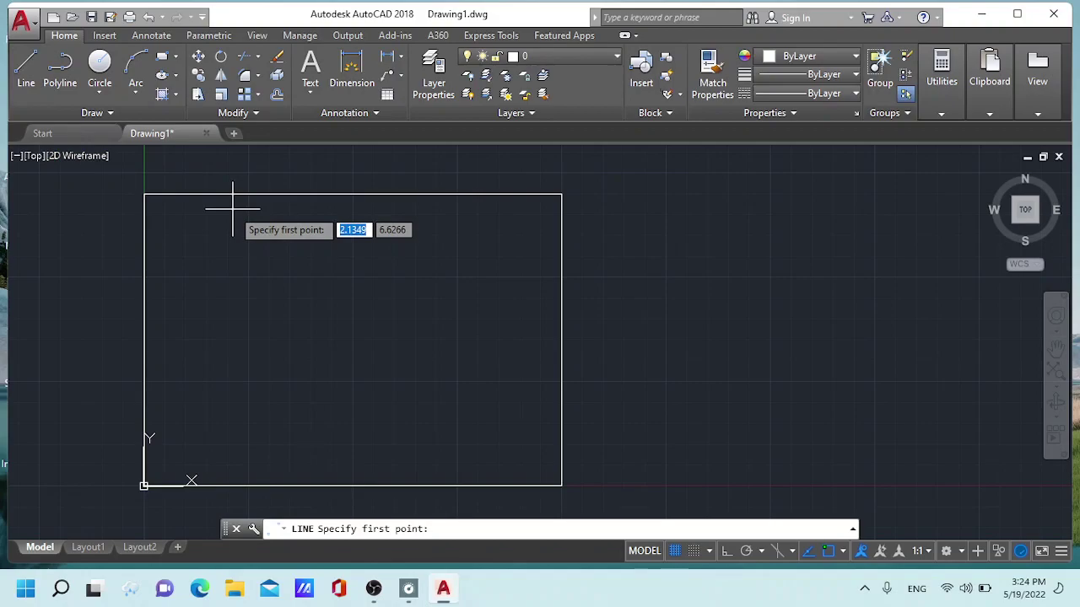
{"action": "type", "text": "2,2"}
{"action": "key", "text": "Return"}
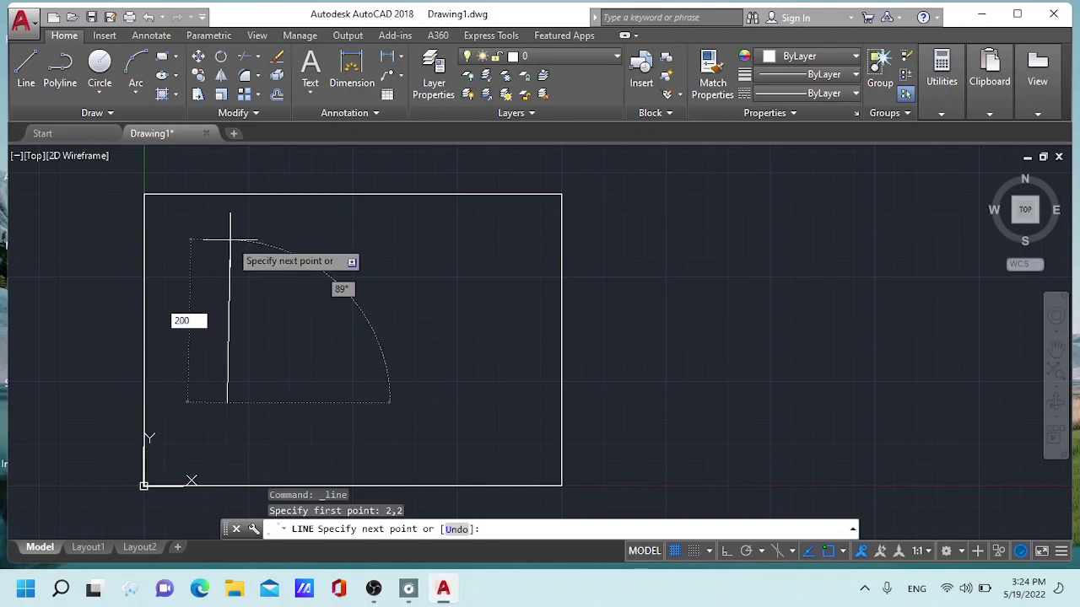
{"action": "key", "text": "Tab"}
{"action": "type", "text": "90"}
{"action": "key", "text": "Return"}
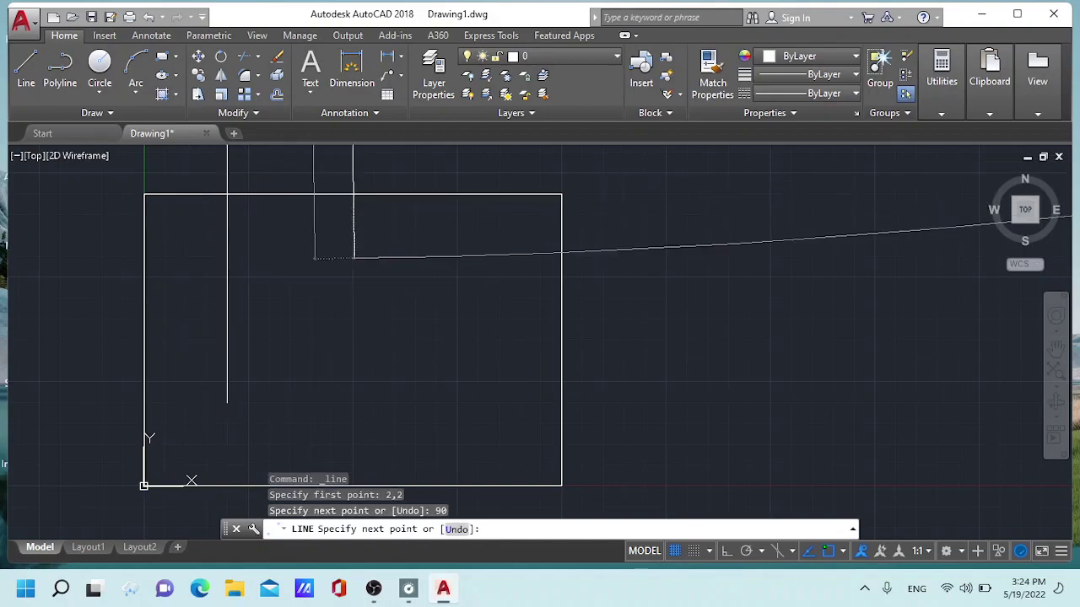
{"action": "left_click", "coordinate": [456, 529]}
{"action": "type", "text": "2"}
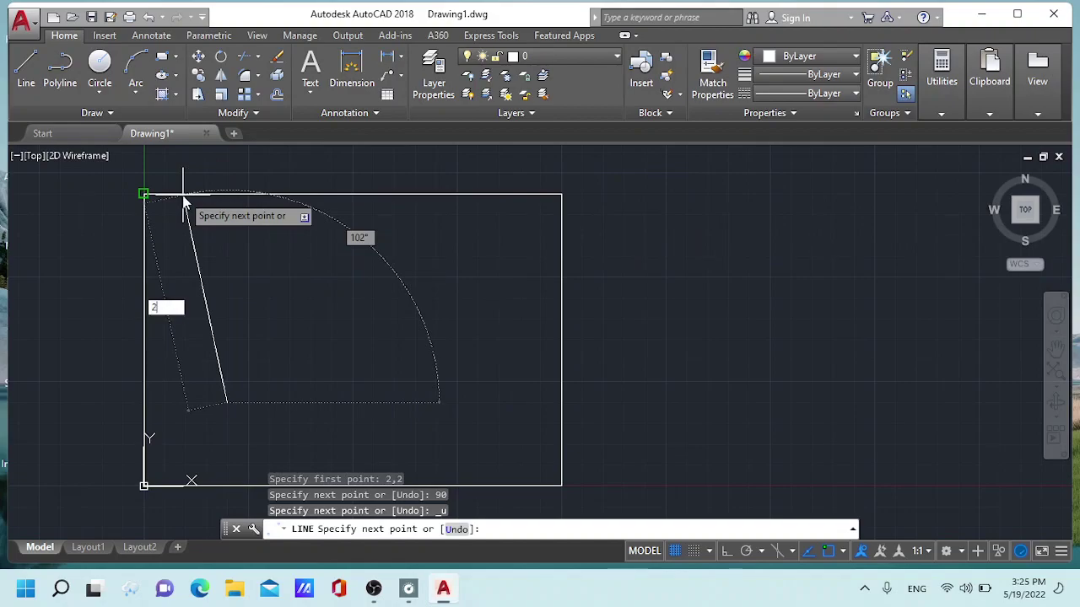
{"action": "key", "text": "Tab"}
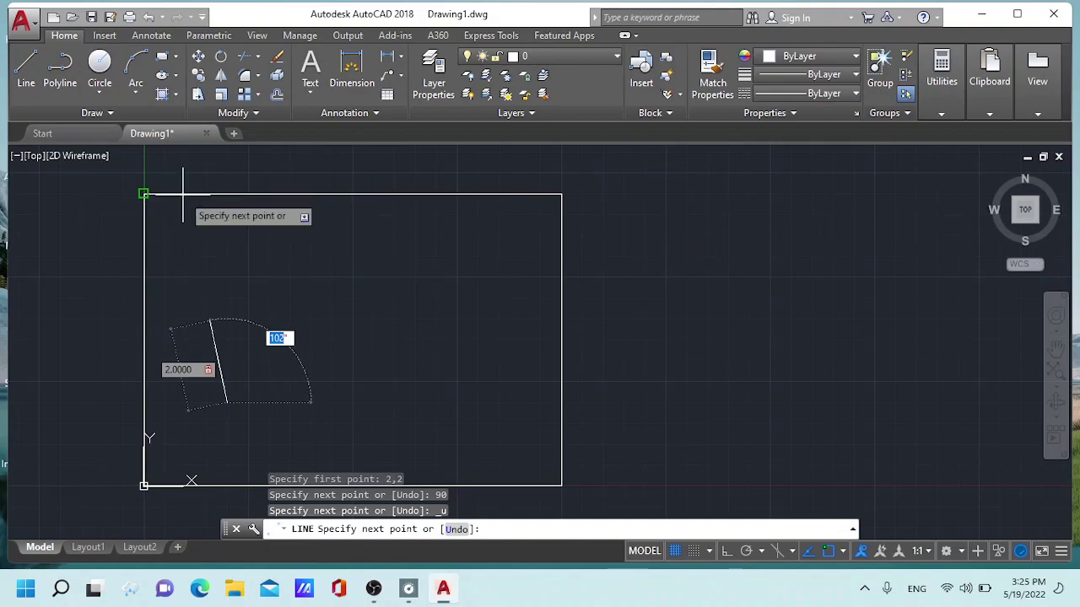
{"action": "type", "text": "90"}
{"action": "key", "text": "Return"}
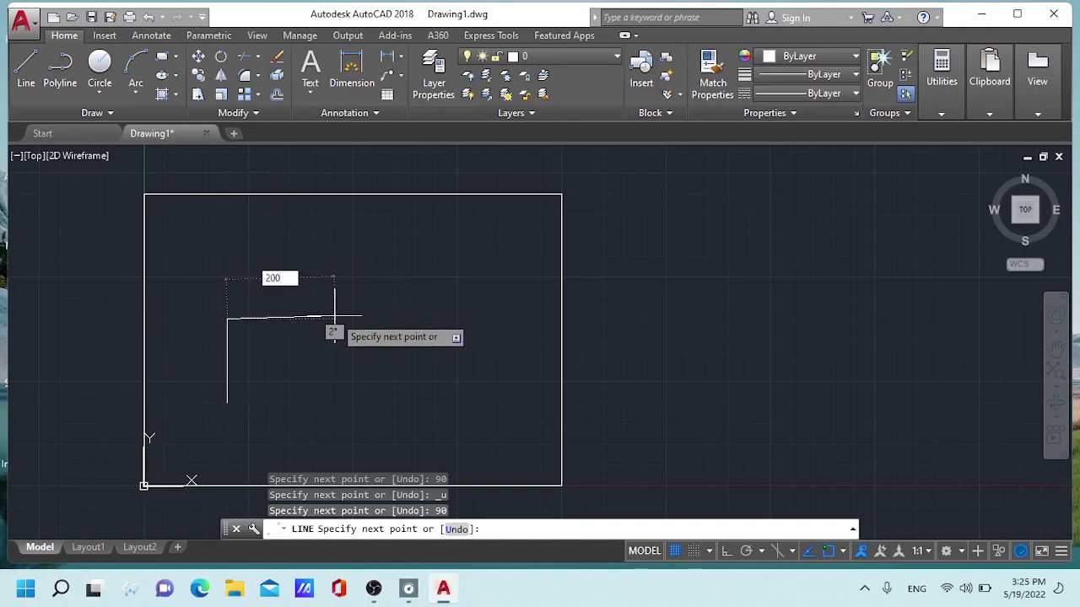
{"action": "key", "text": "Tab"}
{"action": "type", "text": "0"}
{"action": "key", "text": "Return"}
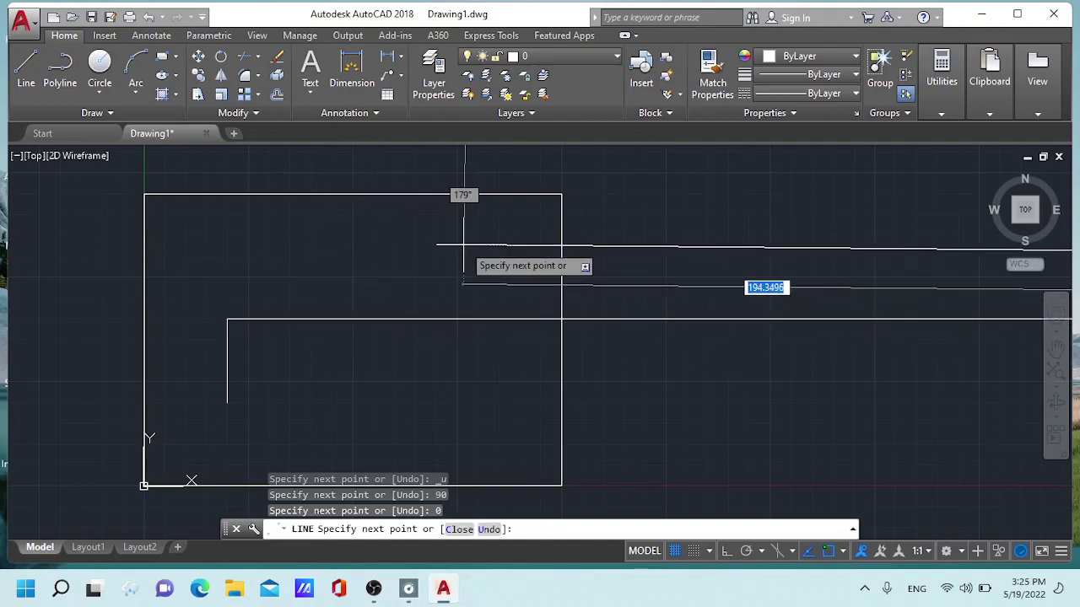
{"action": "key", "text": "ctrl+z"}
{"action": "type", "text": "2"}
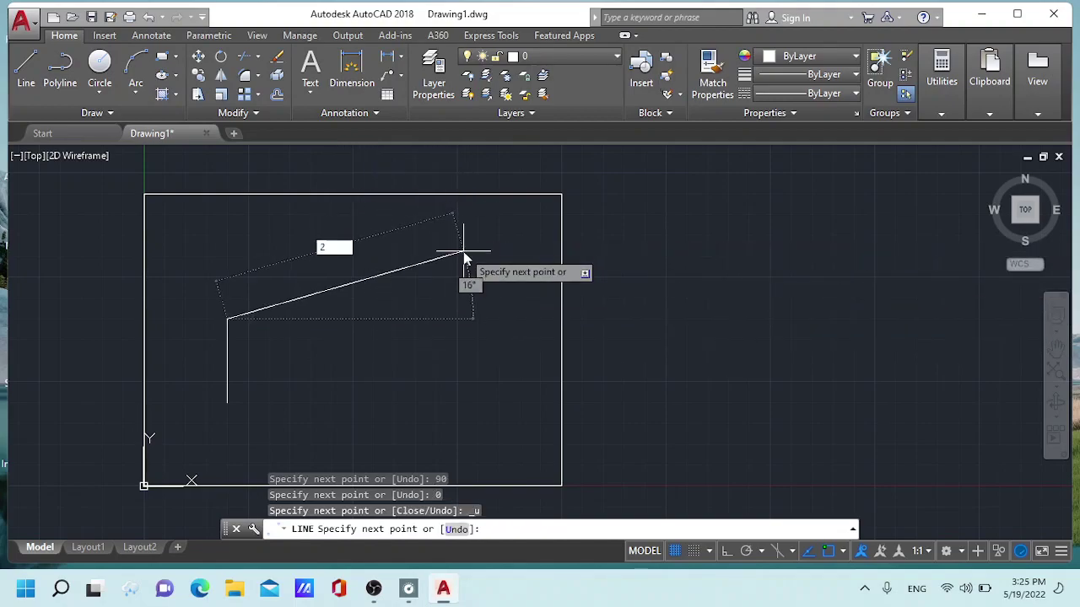
{"action": "key", "text": "Tab"}
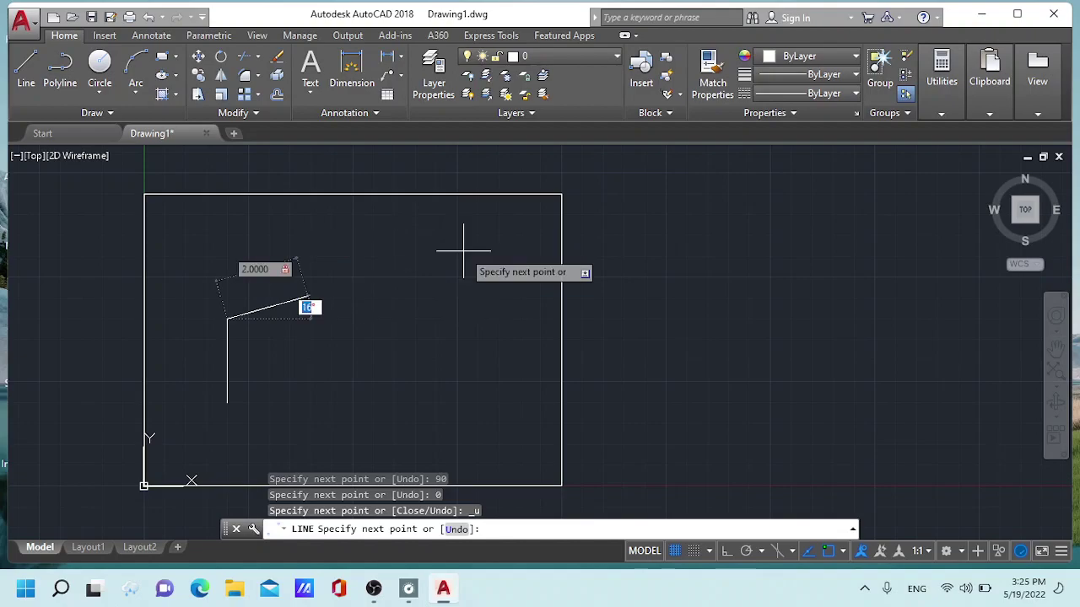
{"action": "type", "text": "0"}
{"action": "key", "text": "Return"}
{"action": "type", "text": "2"}
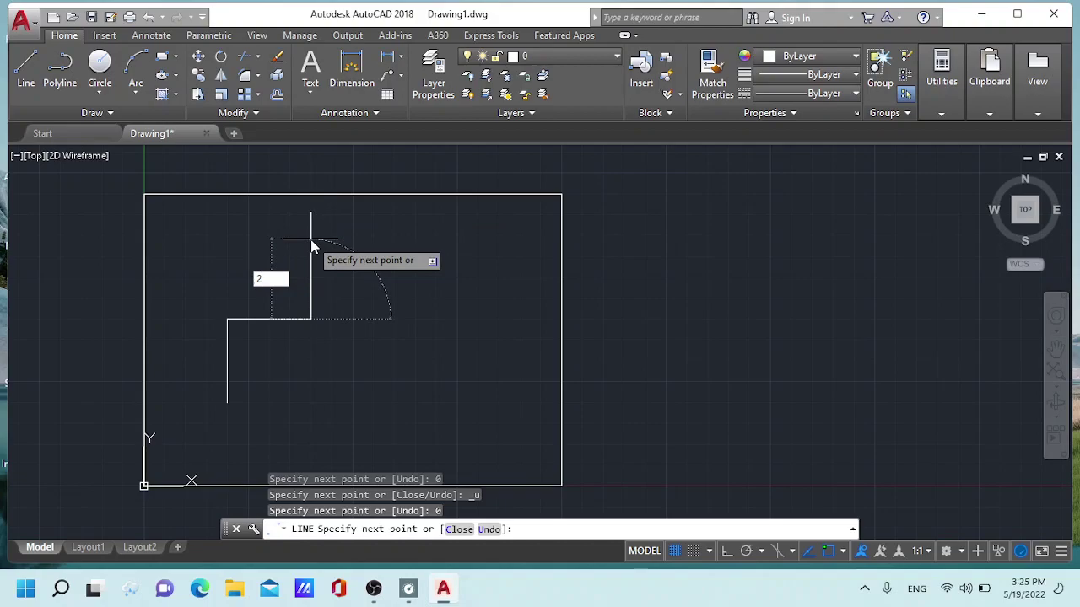
Step: Continue 2 up, 2 right and 4 down, then close the L-shape back at 2,2
{"action": "key", "text": "Tab"}
{"action": "key", "text": "Return"}
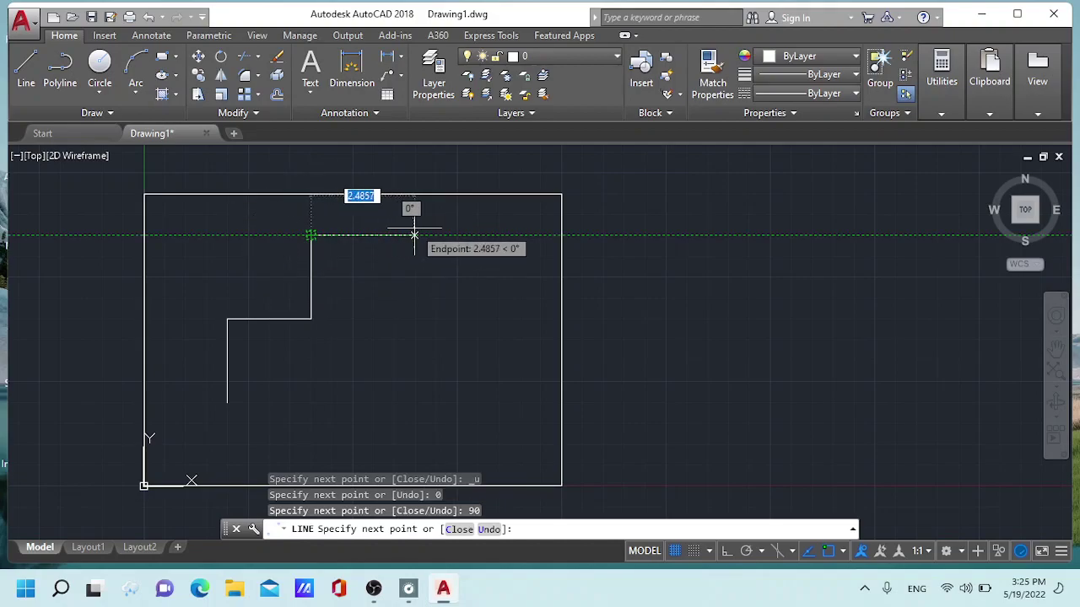
{"action": "type", "text": "200"}
{"action": "key", "text": "Return"}
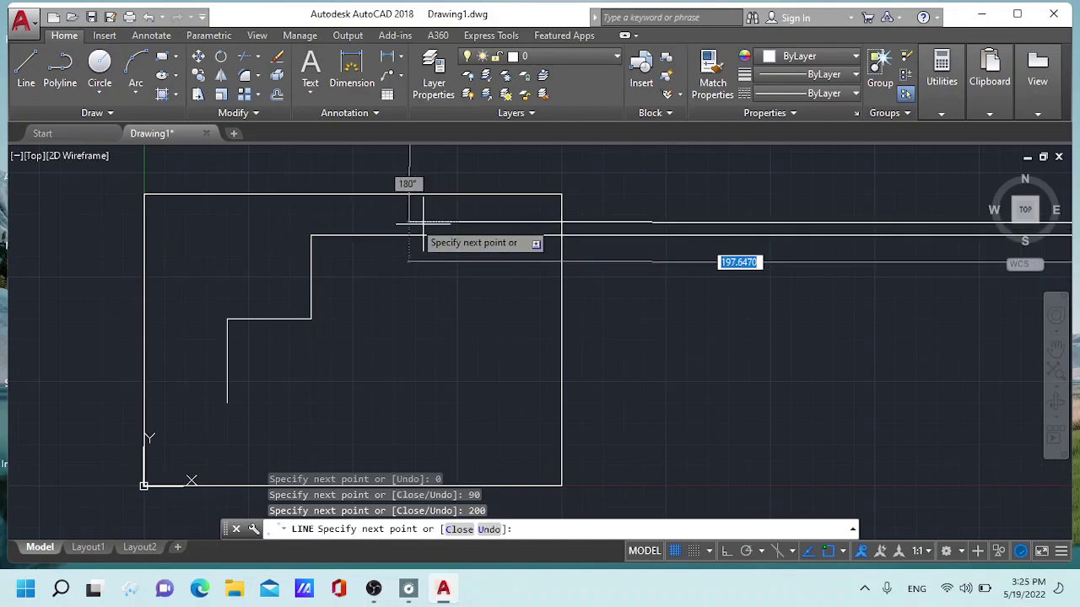
{"action": "key", "text": "ctrl+z"}
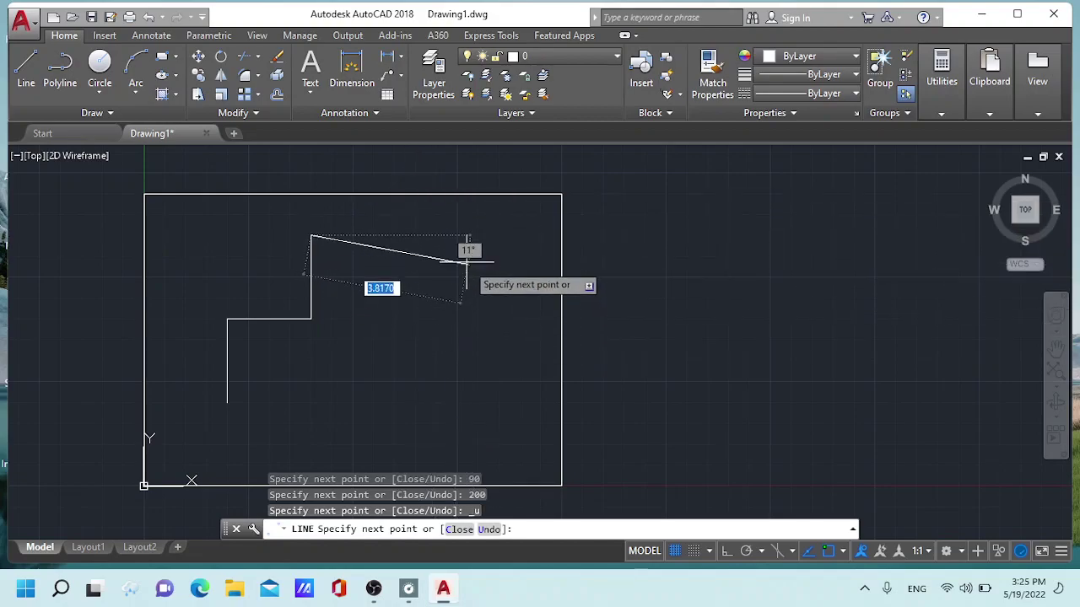
{"action": "type", "text": "0"}
{"action": "key", "text": "Return"}
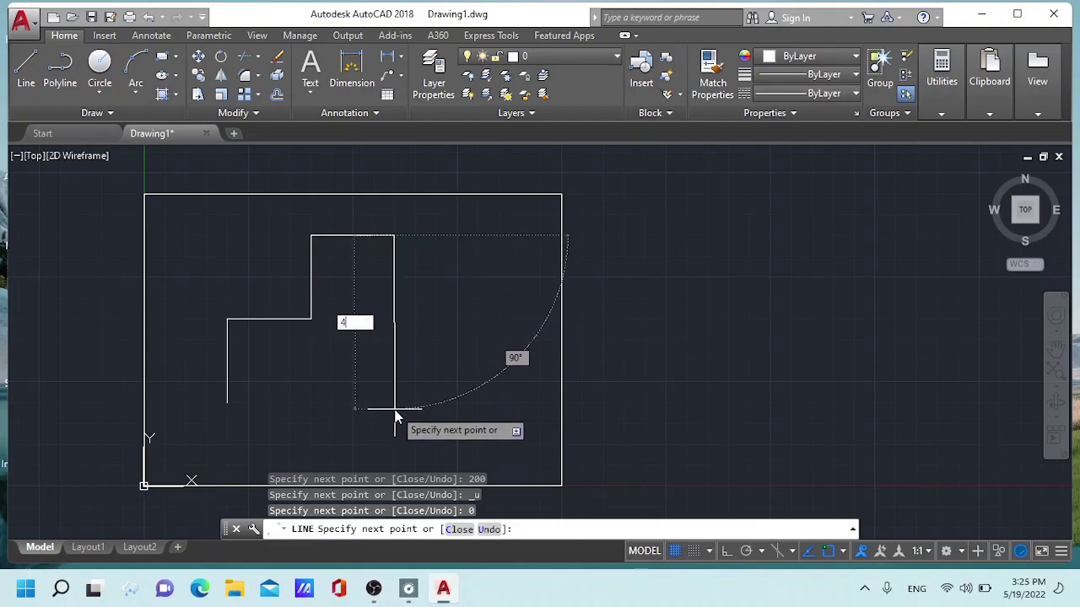
{"action": "key", "text": "Return"}
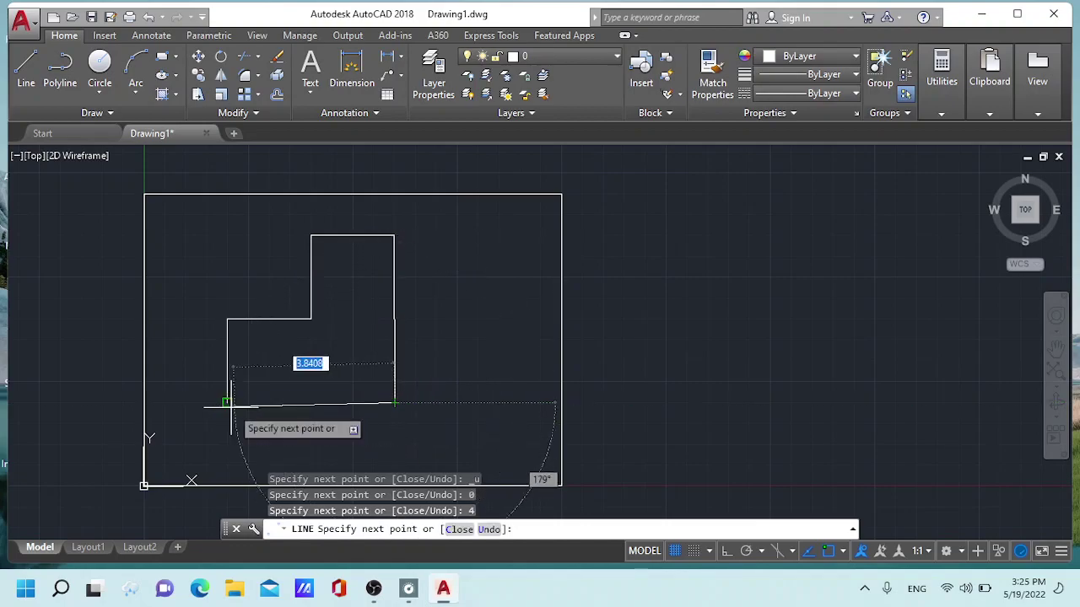
{"action": "left_click", "coordinate": [227, 403]}
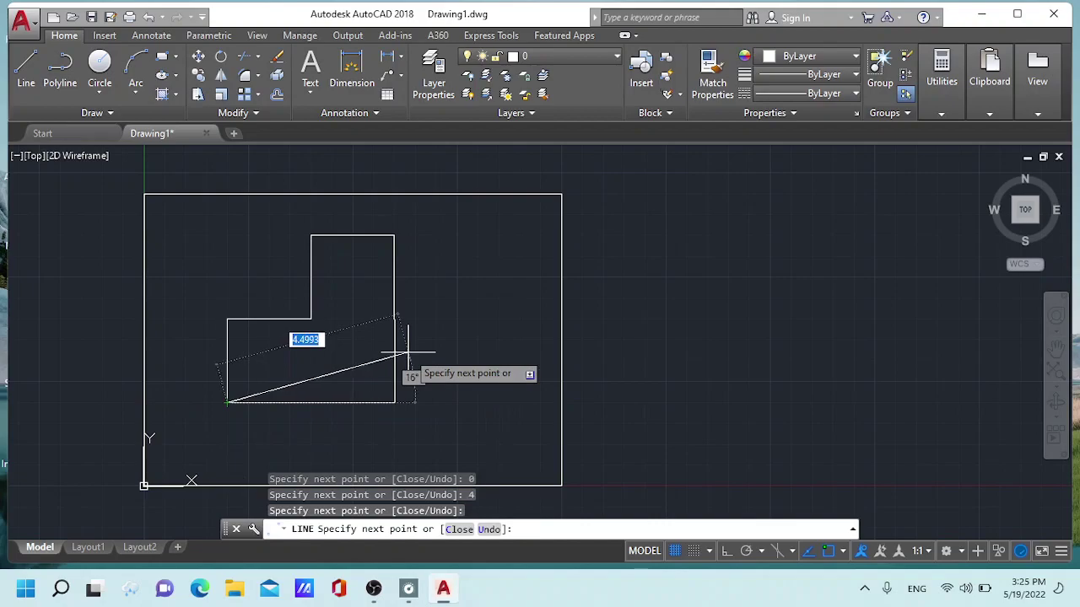
{"action": "key", "text": "Escape"}
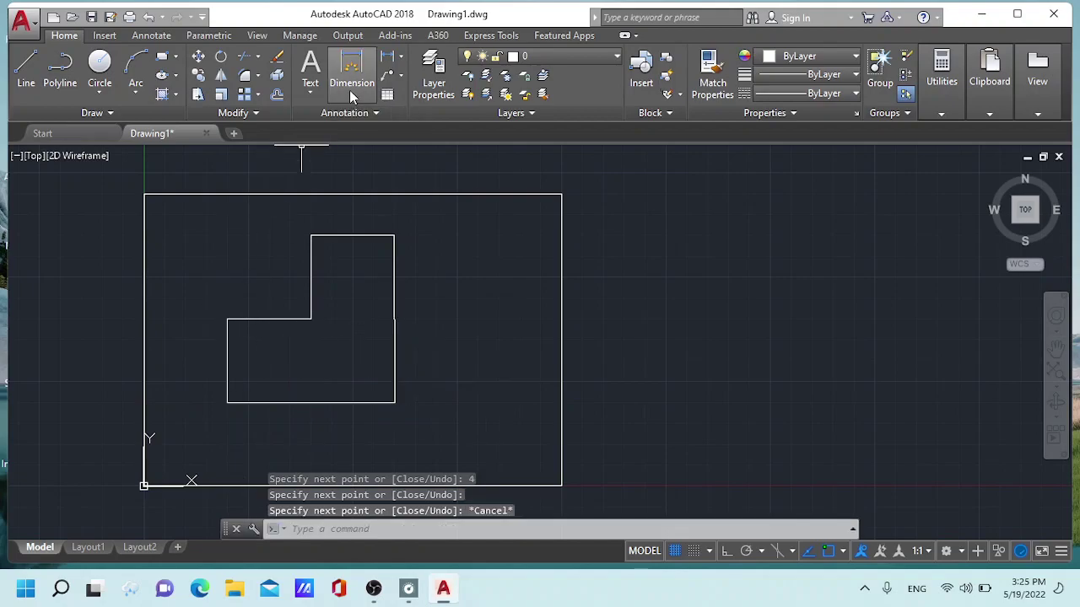
Step: Dimension the rectangle with 10.0000 width above and 7.0000 height on the right
{"action": "left_click", "coordinate": [350, 88]}
{"action": "left_click", "coordinate": [144, 194]}
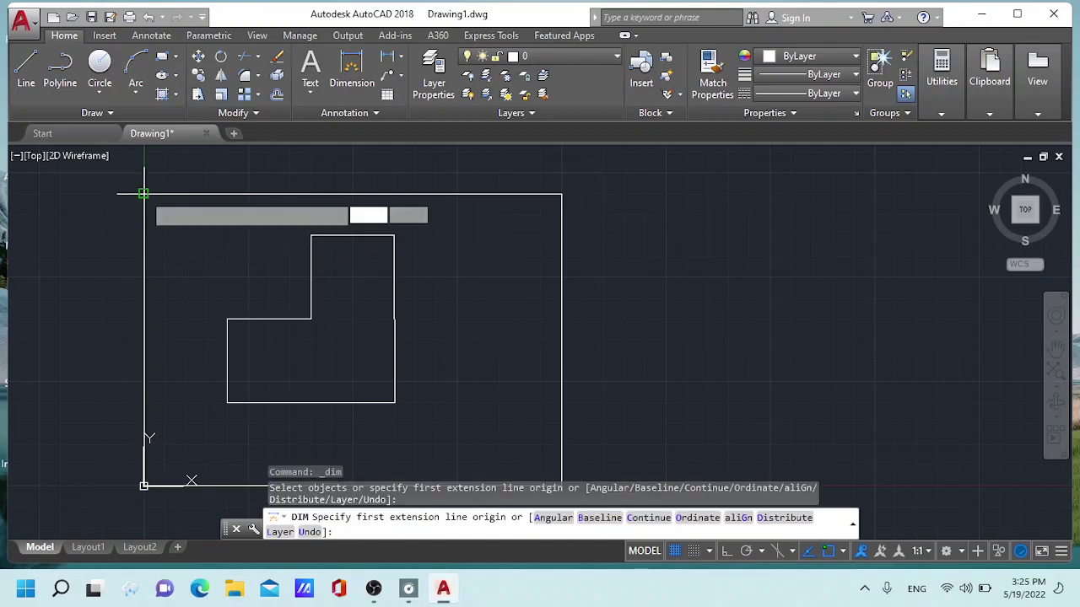
{"action": "left_click", "coordinate": [561, 194]}
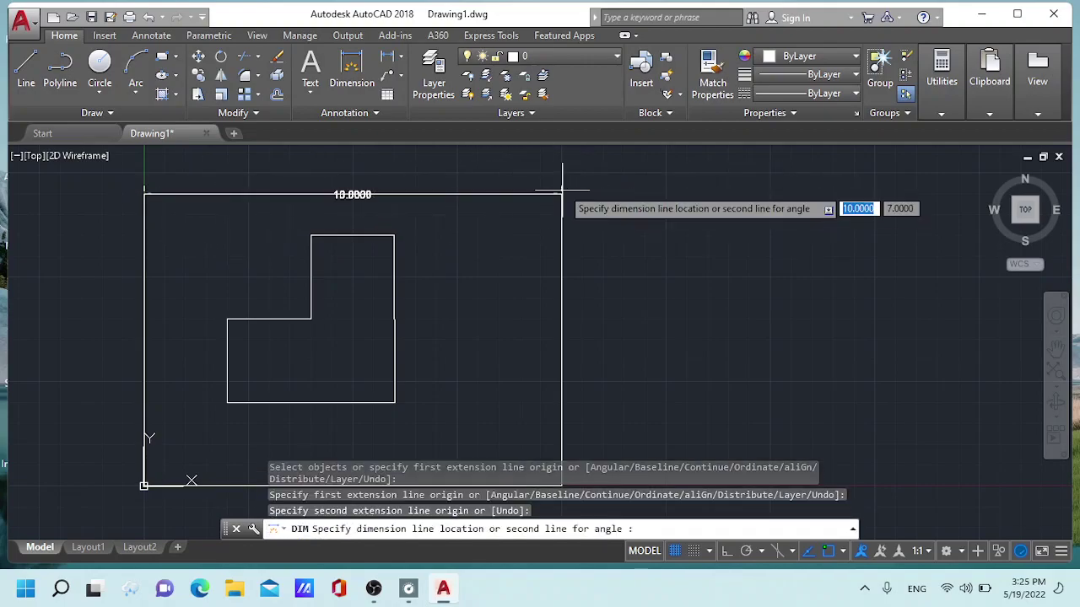
{"action": "left_click", "coordinate": [549, 165]}
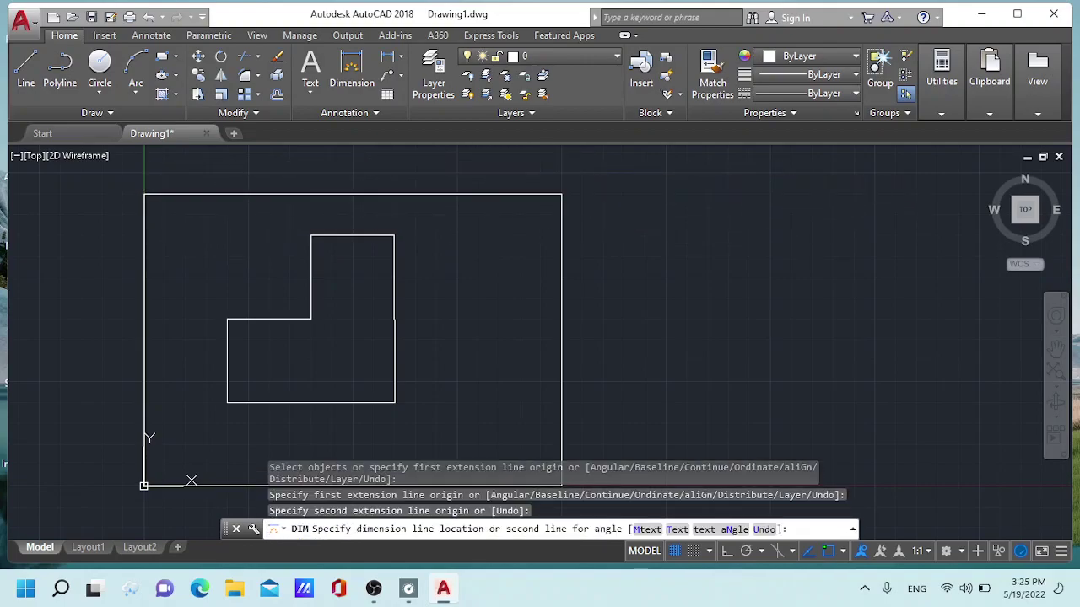
{"action": "left_click", "coordinate": [561, 194]}
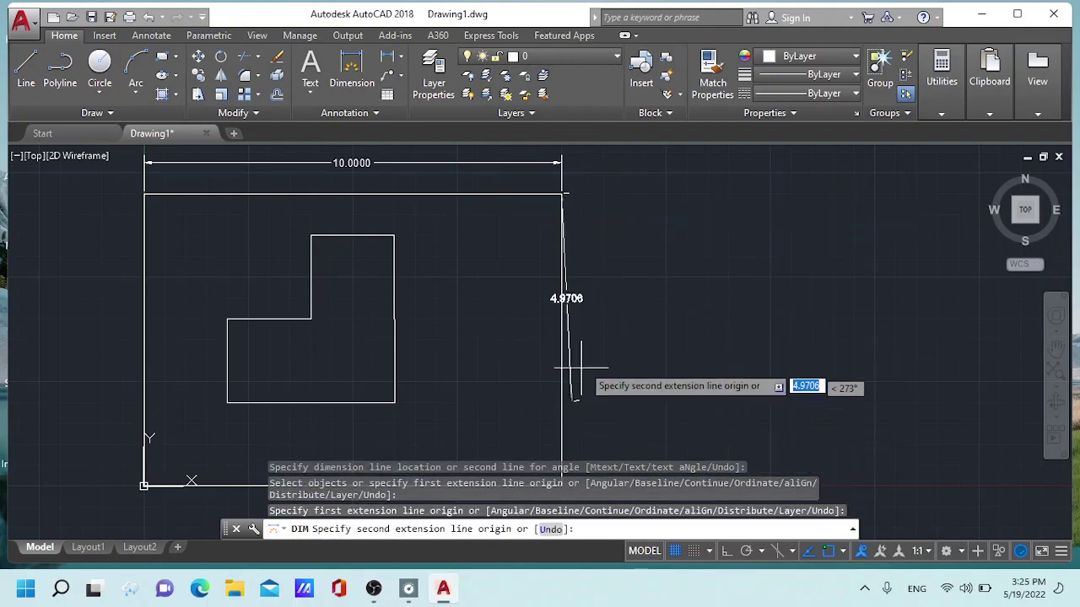
{"action": "scroll", "coordinate": [579, 393], "scroll_direction": "down", "scroll_amount": 2}
{"action": "left_click", "coordinate": [569, 440]}
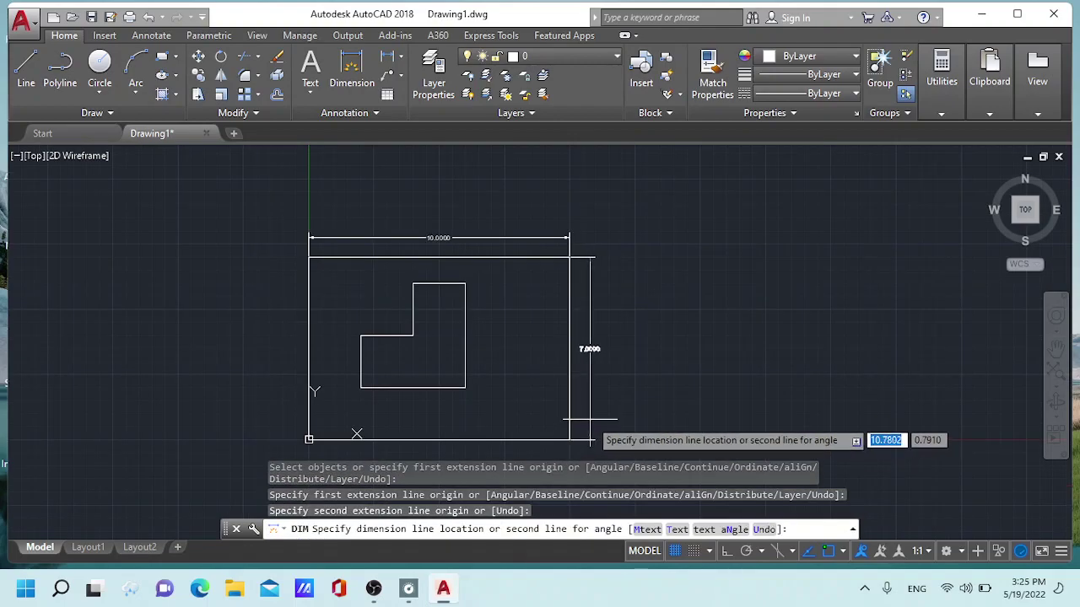
{"action": "left_click", "coordinate": [589, 371]}
Step: Add 2.0000 dimensions to the L-shape's top edge, upper vertical step and lower horizontal edge
{"action": "left_click", "coordinate": [465, 283]}
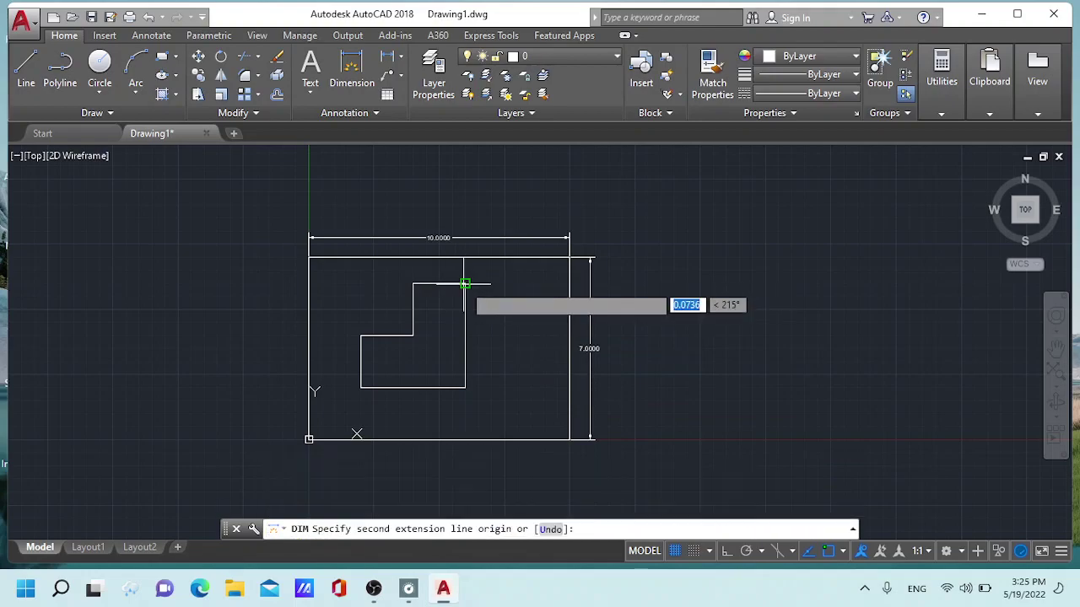
{"action": "left_click", "coordinate": [413, 284]}
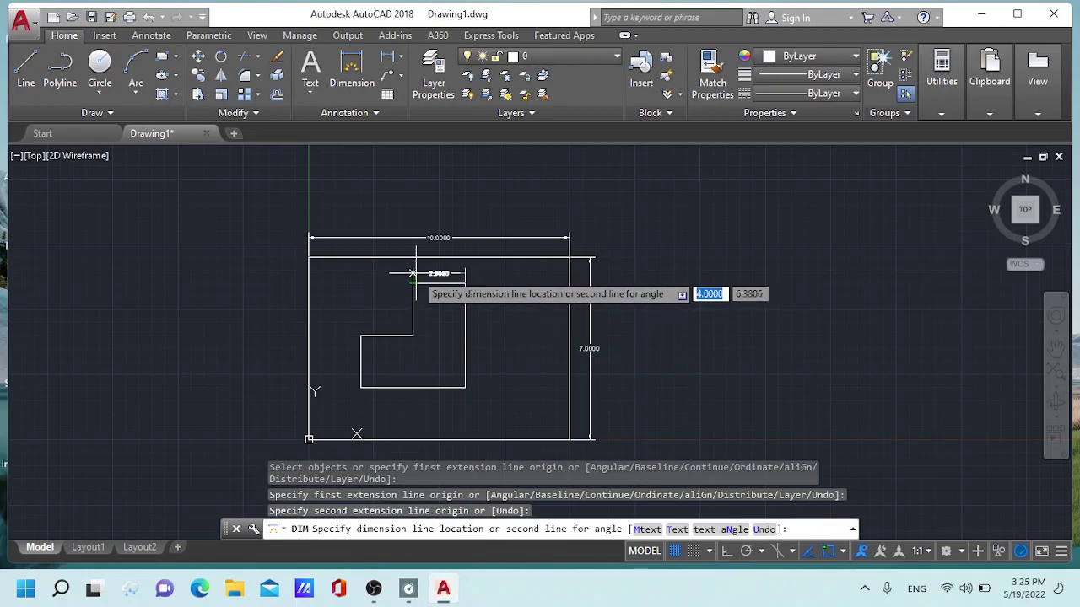
{"action": "left_click", "coordinate": [415, 287]}
{"action": "left_click", "coordinate": [413, 284]}
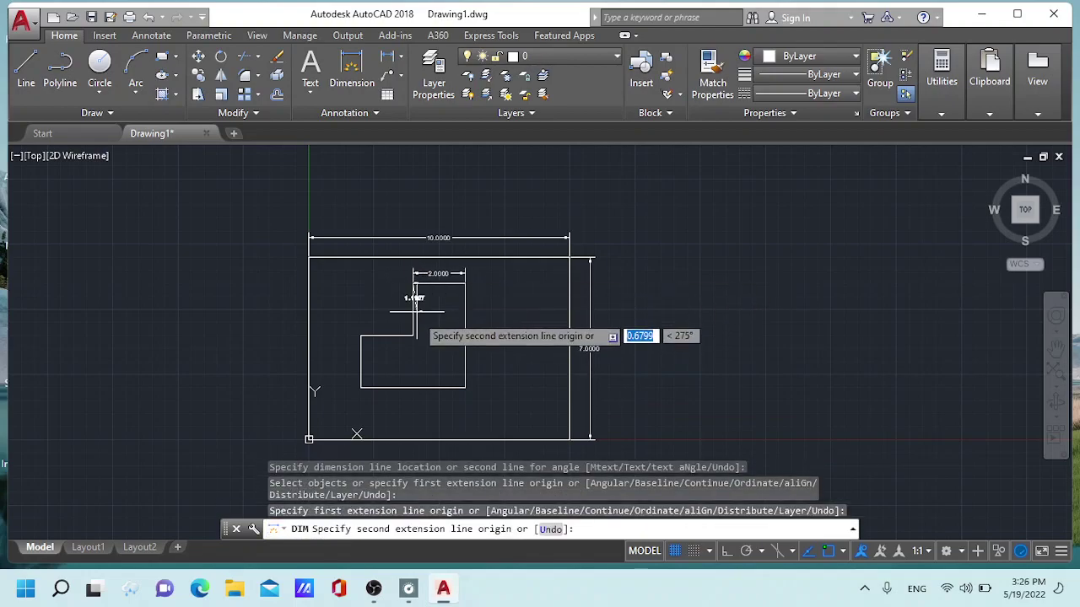
{"action": "left_click", "coordinate": [413, 336]}
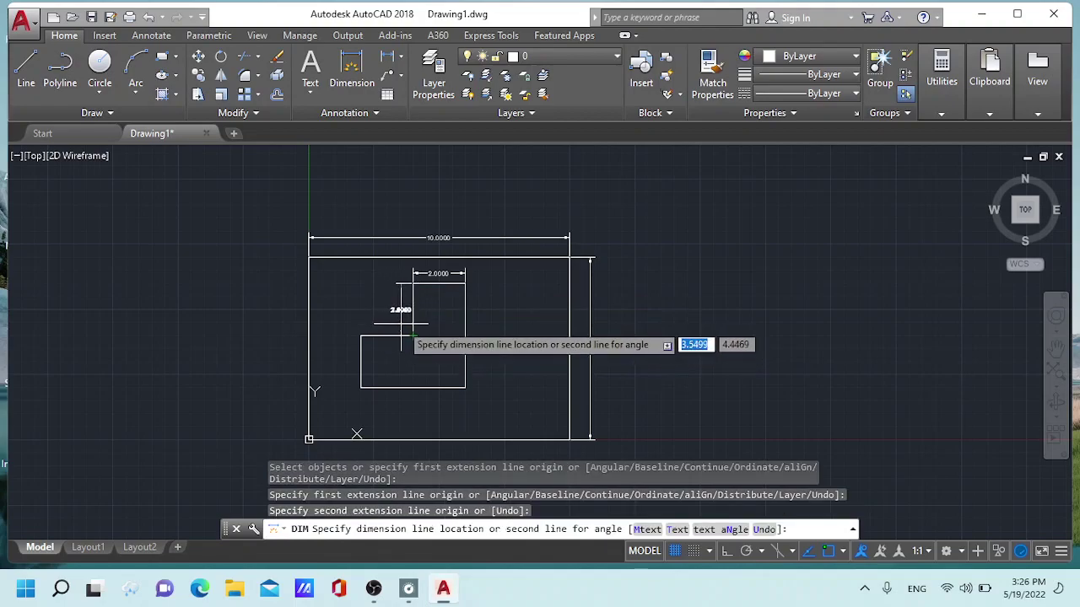
{"action": "left_click", "coordinate": [401, 336]}
{"action": "left_click", "coordinate": [361, 336]}
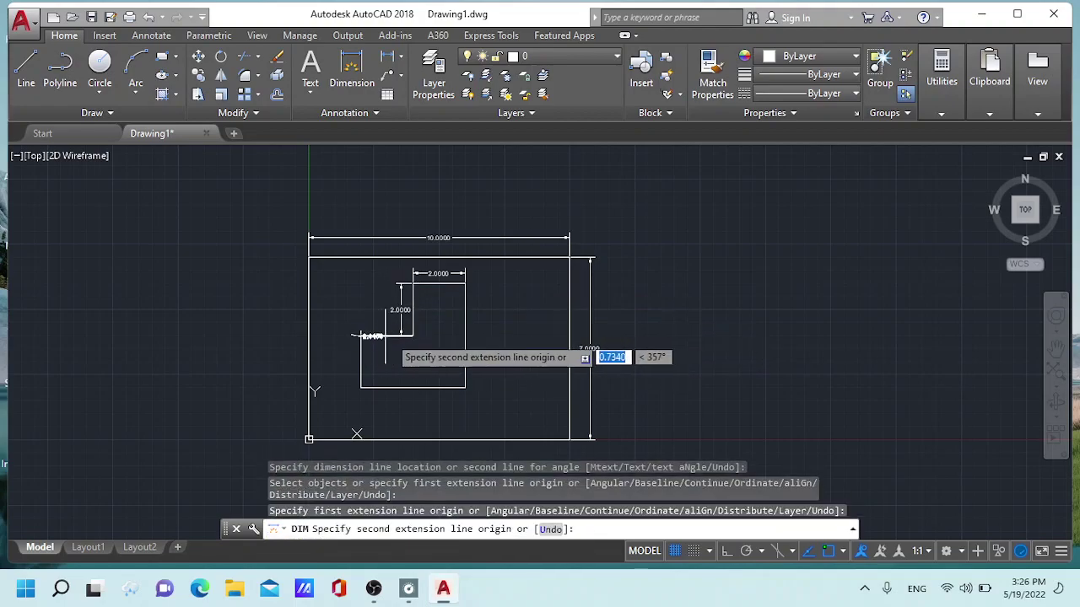
{"action": "left_click", "coordinate": [413, 336]}
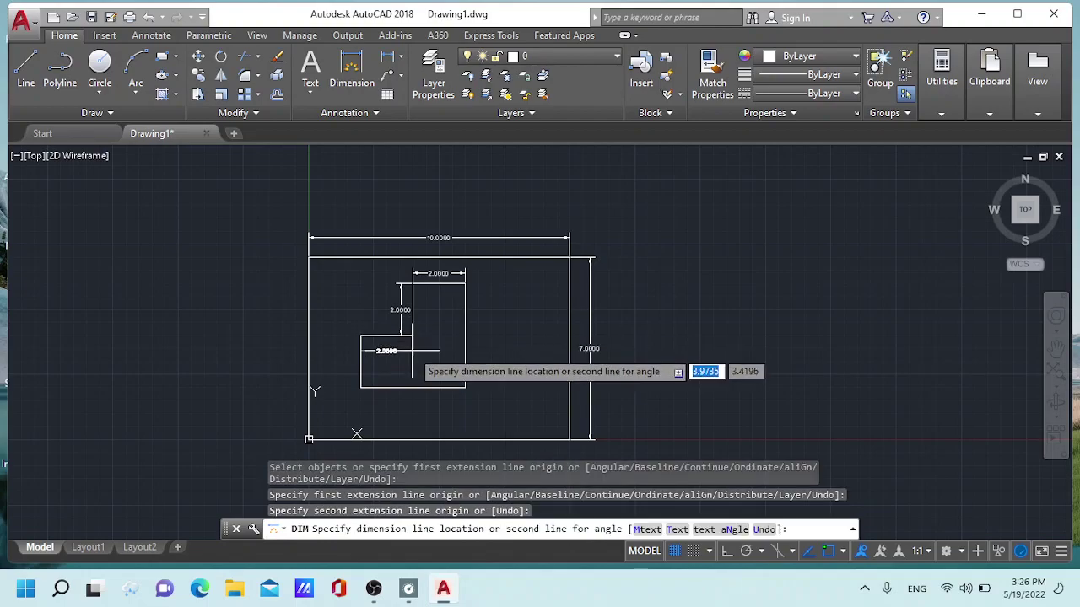
{"action": "left_click", "coordinate": [392, 351]}
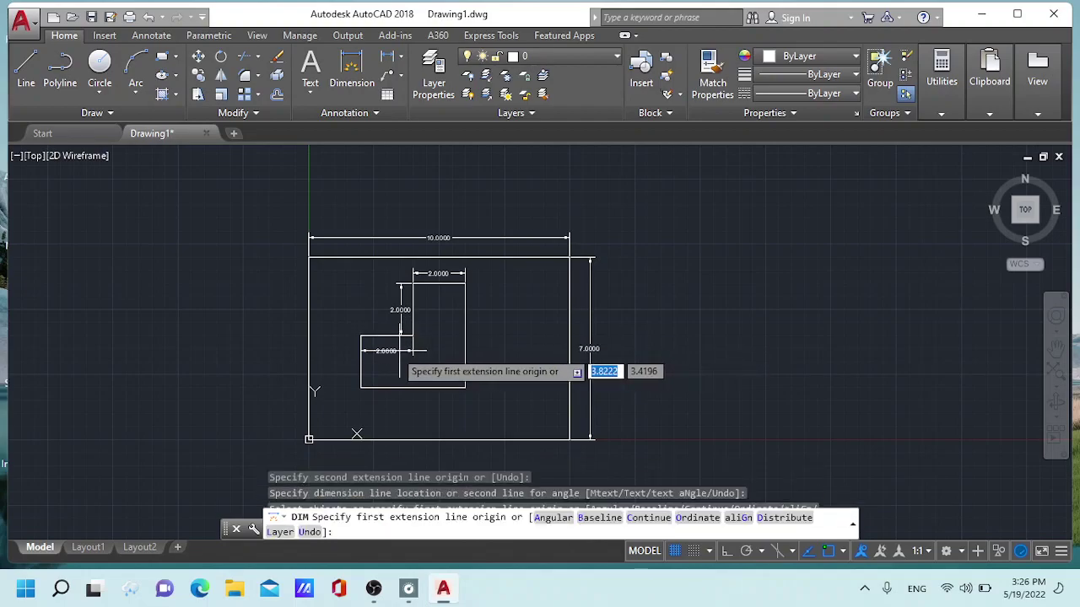
Step: Dimension the L-shape's lower-left edge at 2.0000 and its right edge at 4.0000
{"action": "left_click", "coordinate": [361, 335]}
{"action": "left_click", "coordinate": [361, 388]}
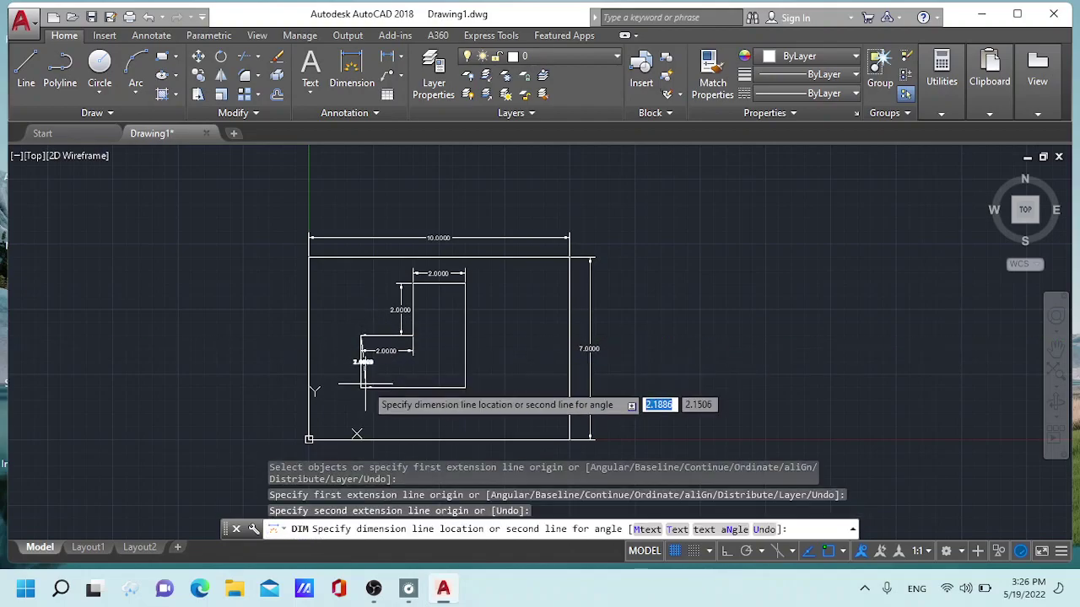
{"action": "key", "text": "Escape"}
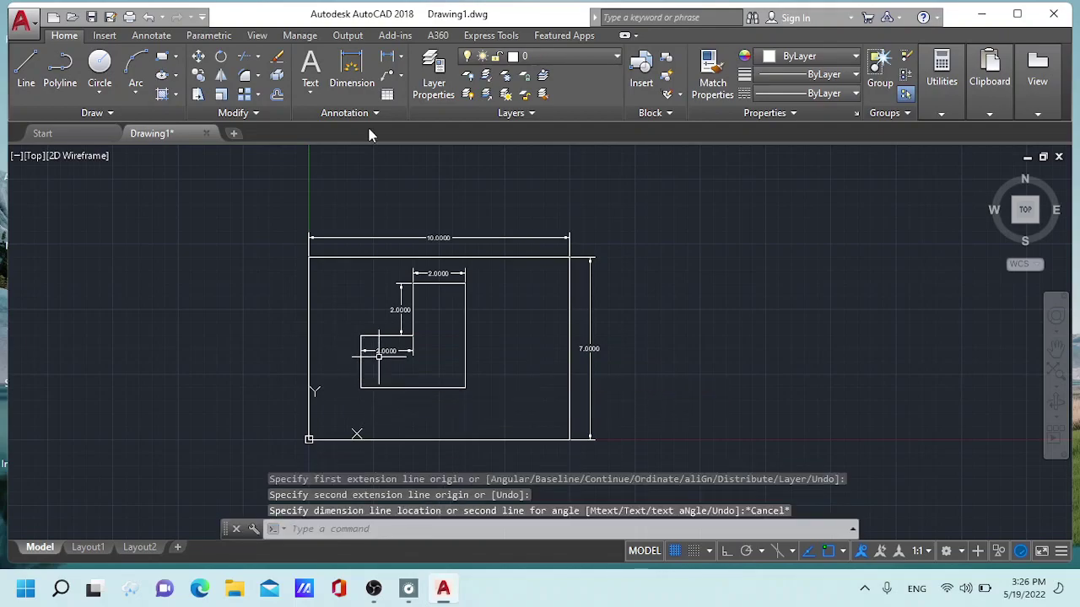
{"action": "left_click", "coordinate": [352, 72]}
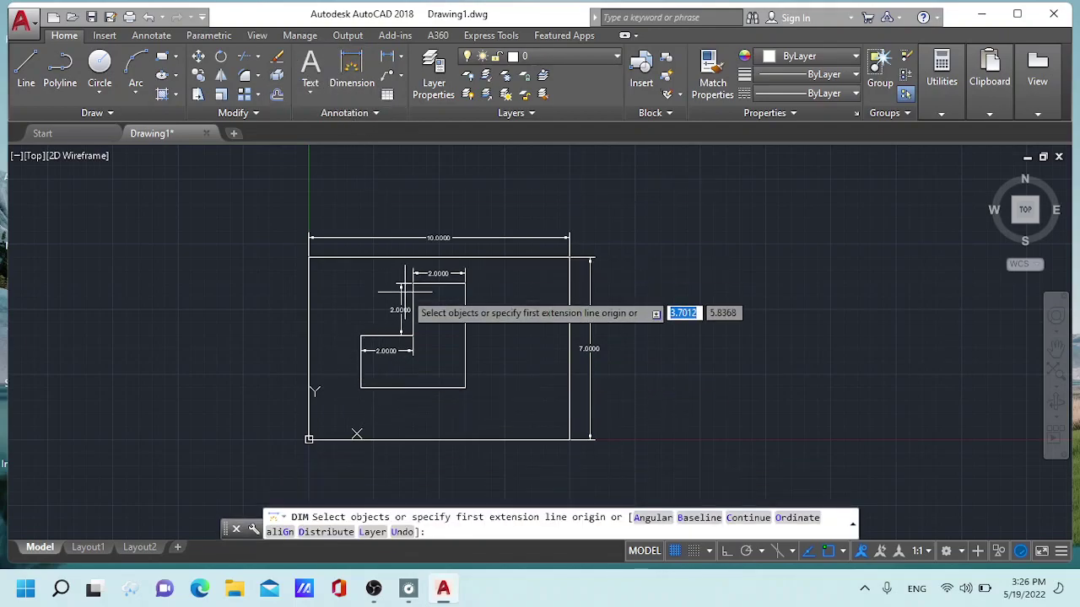
{"action": "left_click", "coordinate": [361, 335]}
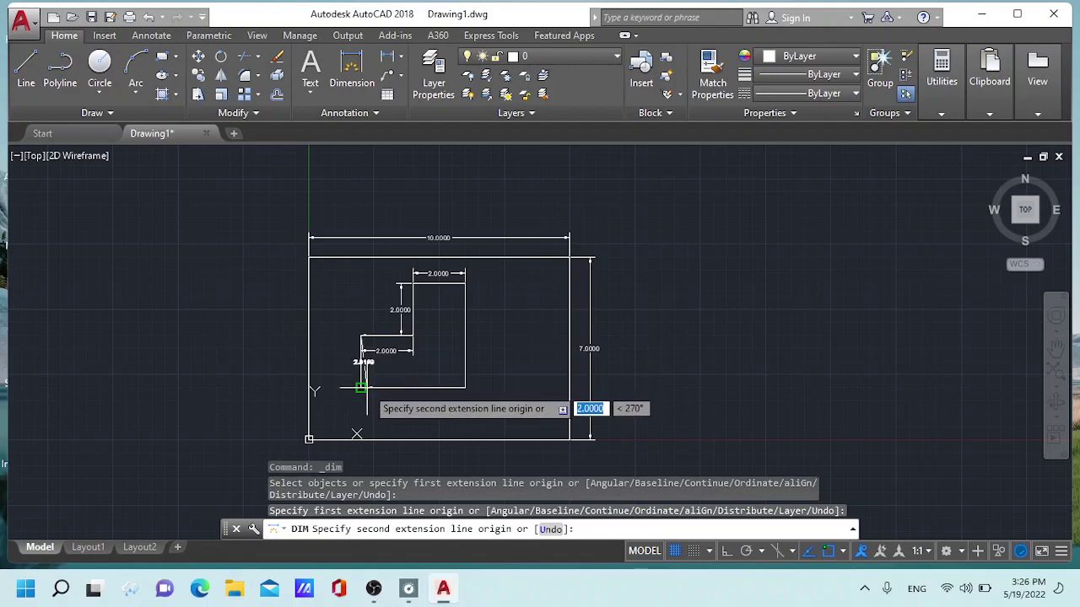
{"action": "left_click", "coordinate": [360, 387]}
{"action": "left_click", "coordinate": [349, 364]}
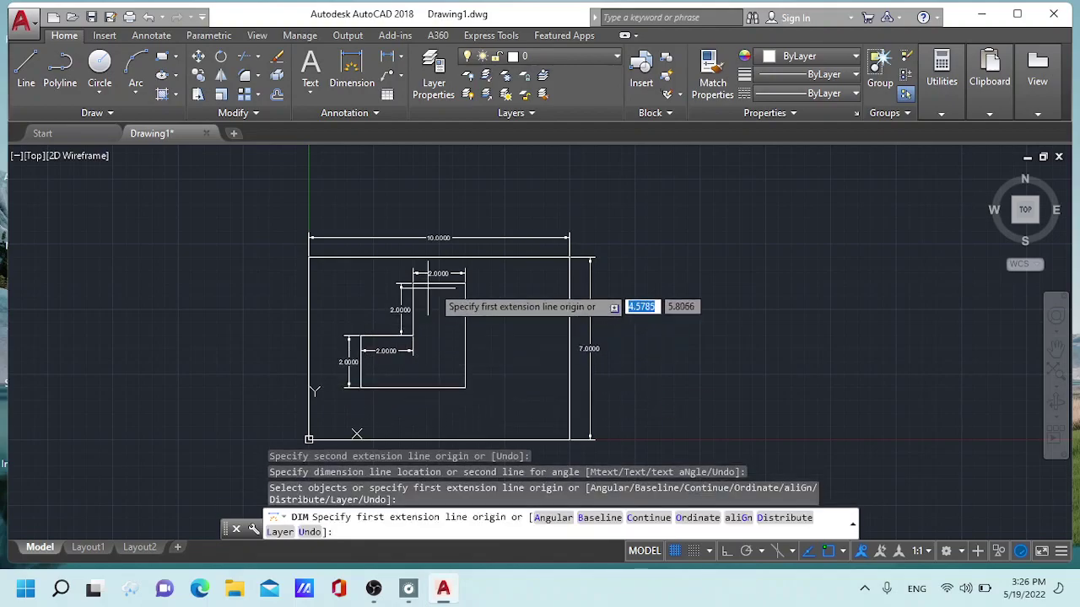
{"action": "left_click", "coordinate": [465, 285]}
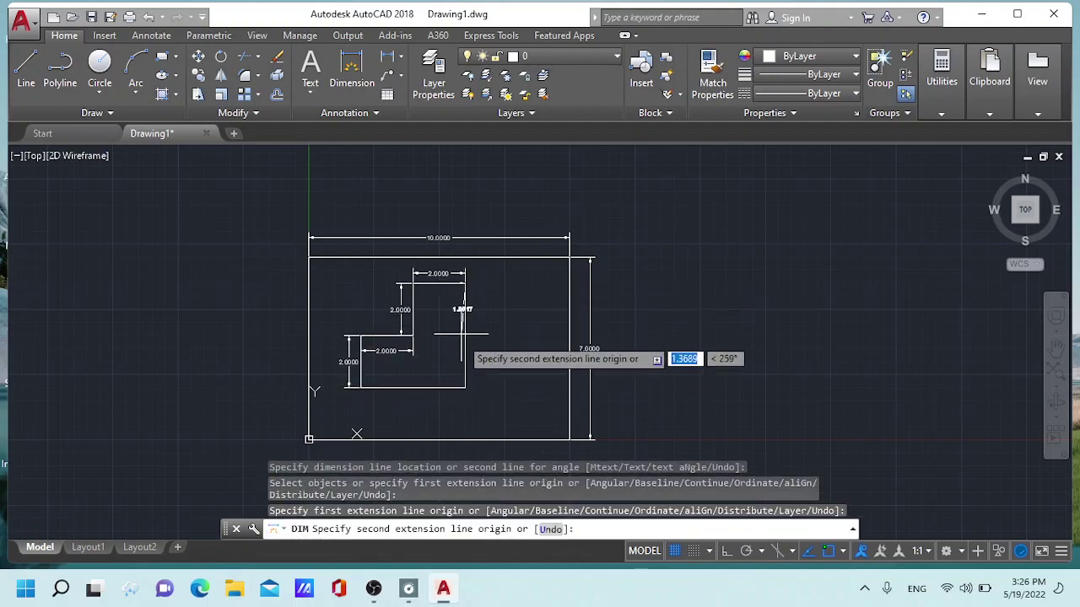
{"action": "left_click", "coordinate": [465, 386]}
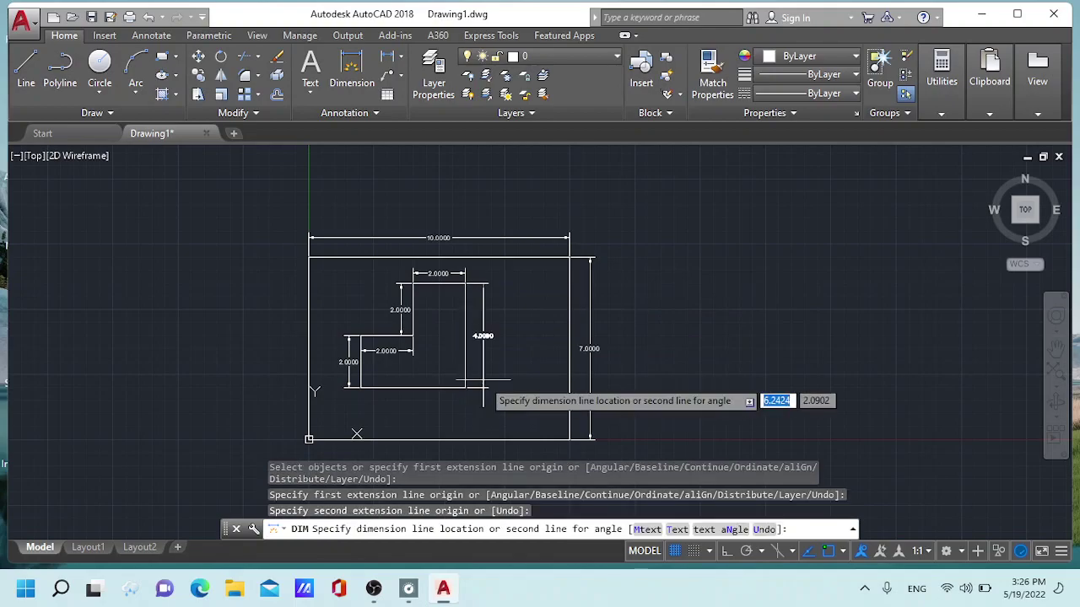
{"action": "left_click", "coordinate": [482, 383]}
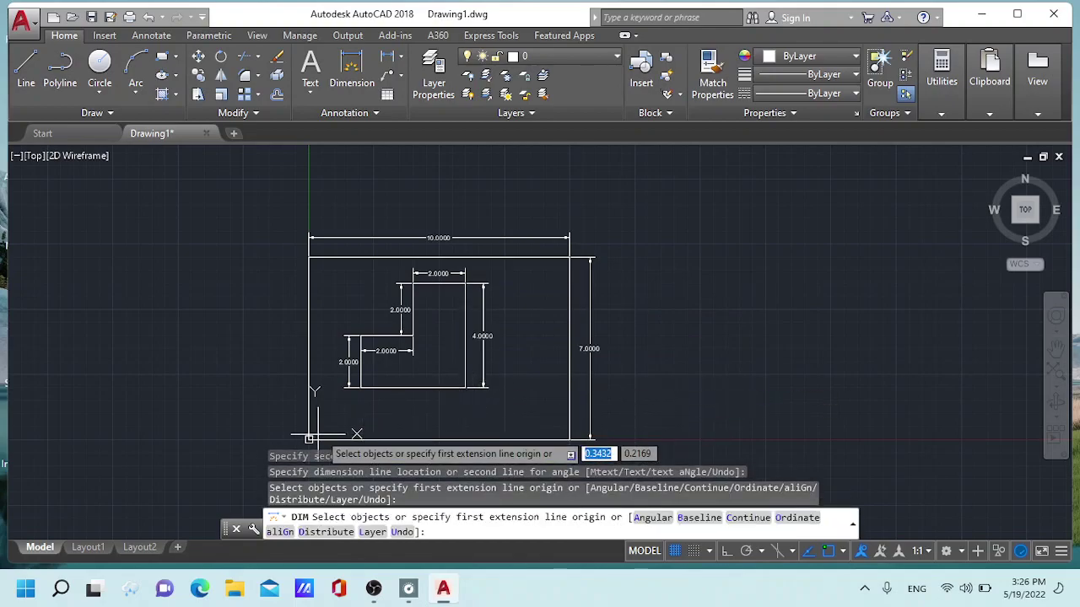
Step: End dimensioning and start the multileader command with MLD
{"action": "type", "text": "c"}
{"action": "key", "text": "Return"}
{"action": "key", "text": "Escape"}
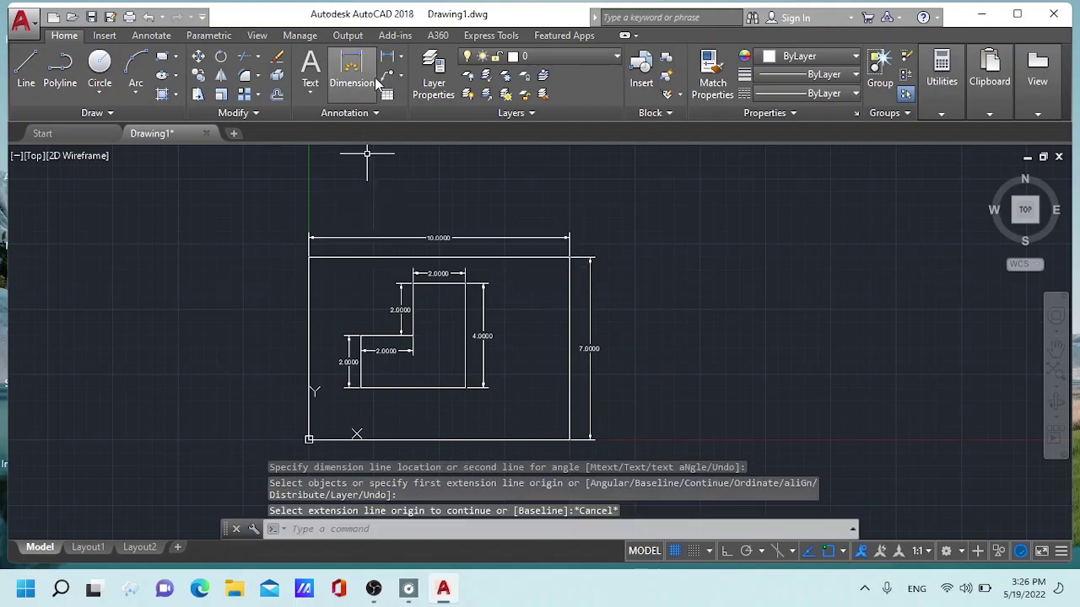
{"action": "type", "text": "mld"}
{"action": "key", "text": "Return"}
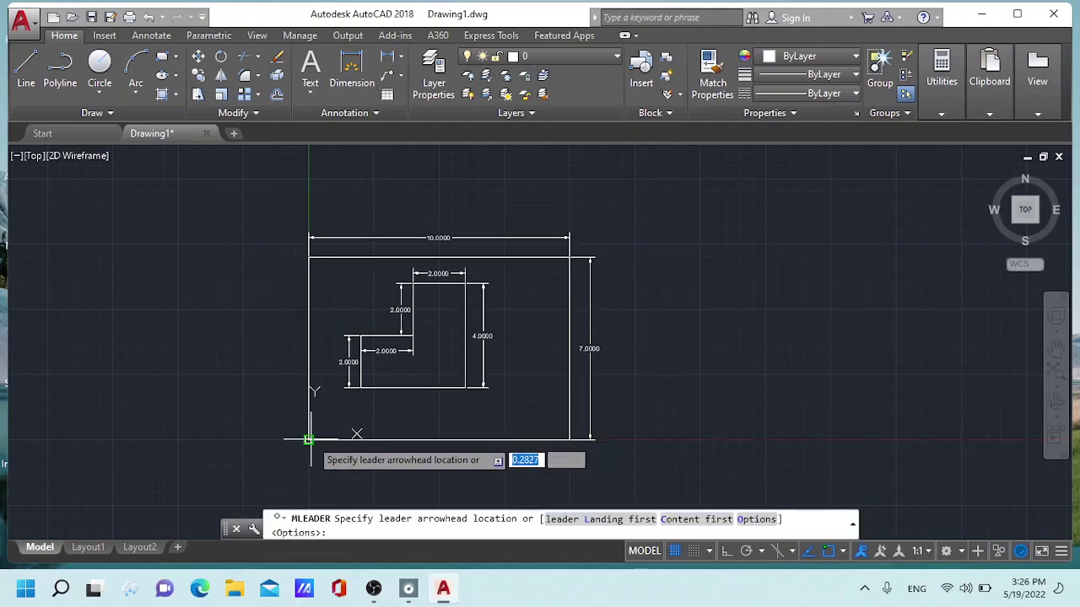
Step: Label the rectangle's bottom-left corner '0,0' with a leader
{"action": "left_click", "coordinate": [309, 439]}
{"action": "left_click", "coordinate": [331, 419]}
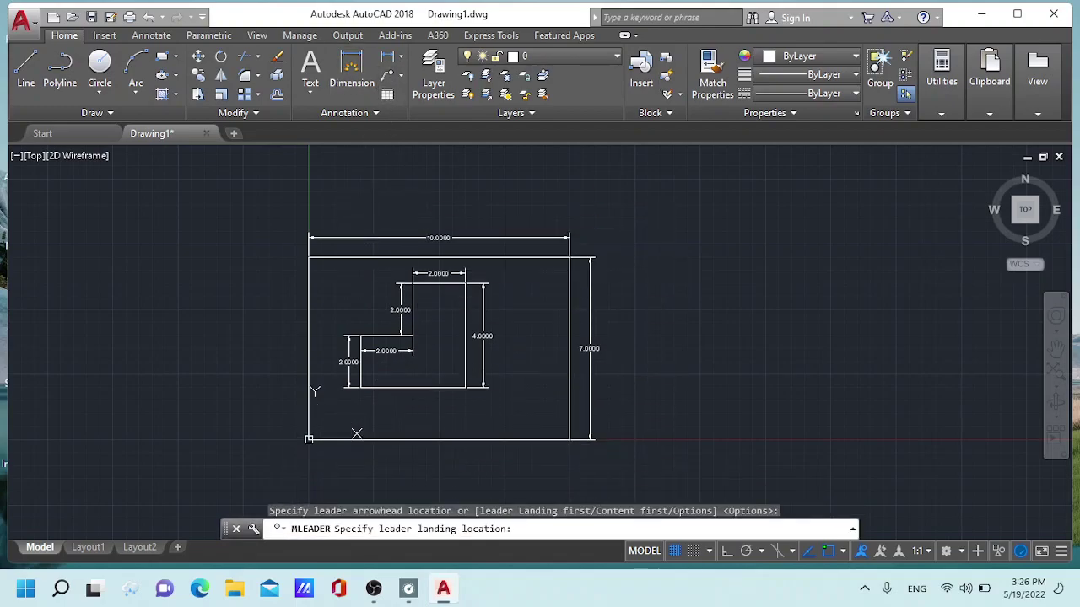
{"action": "type", "text": "2"}
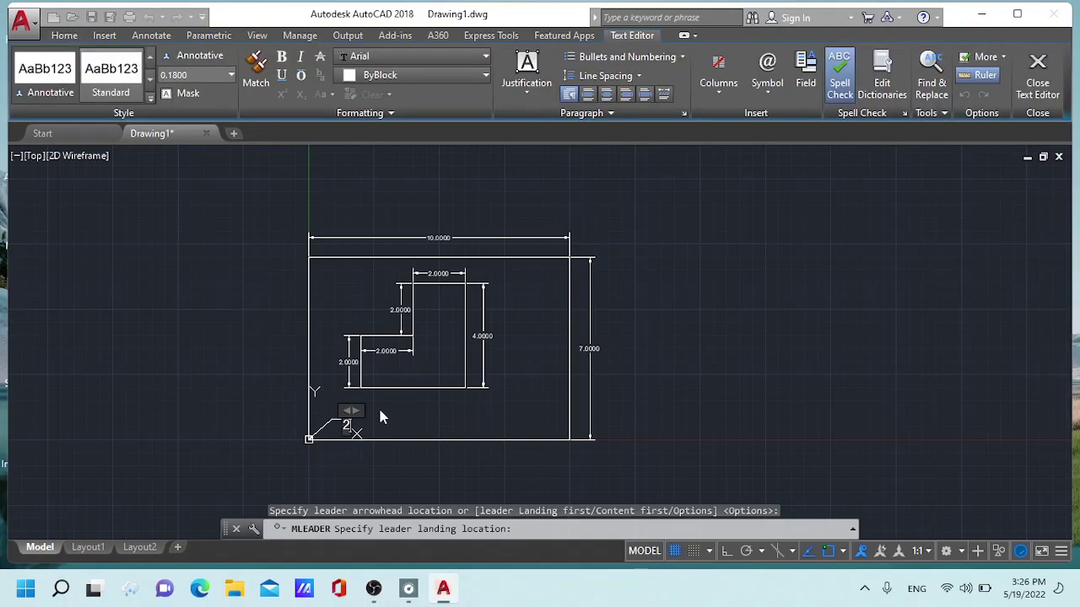
{"action": "type", "text": "0.0"}
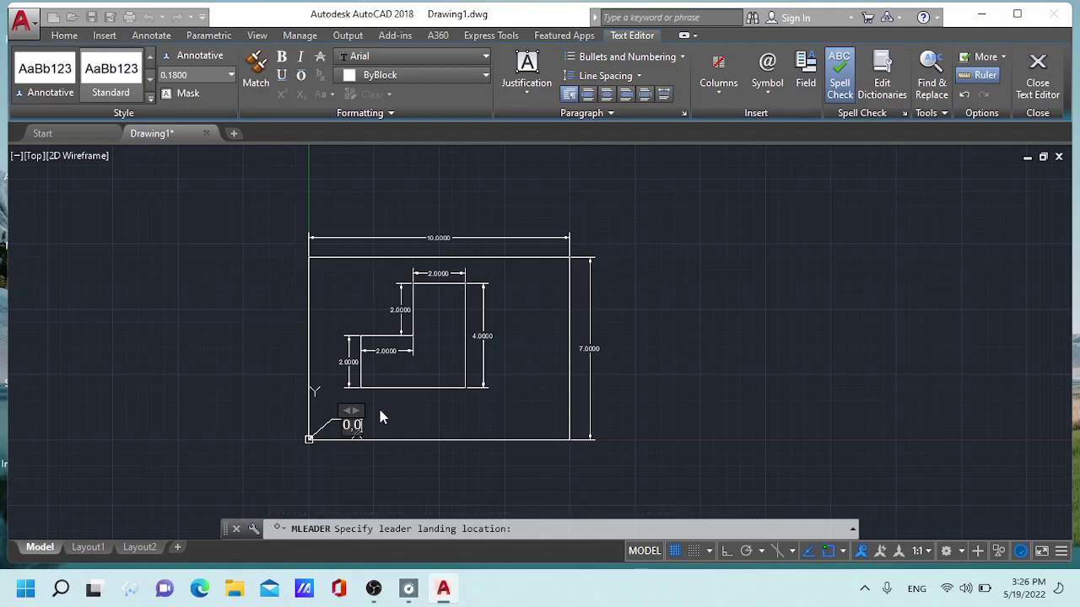
{"action": "left_click", "coordinate": [380, 417]}
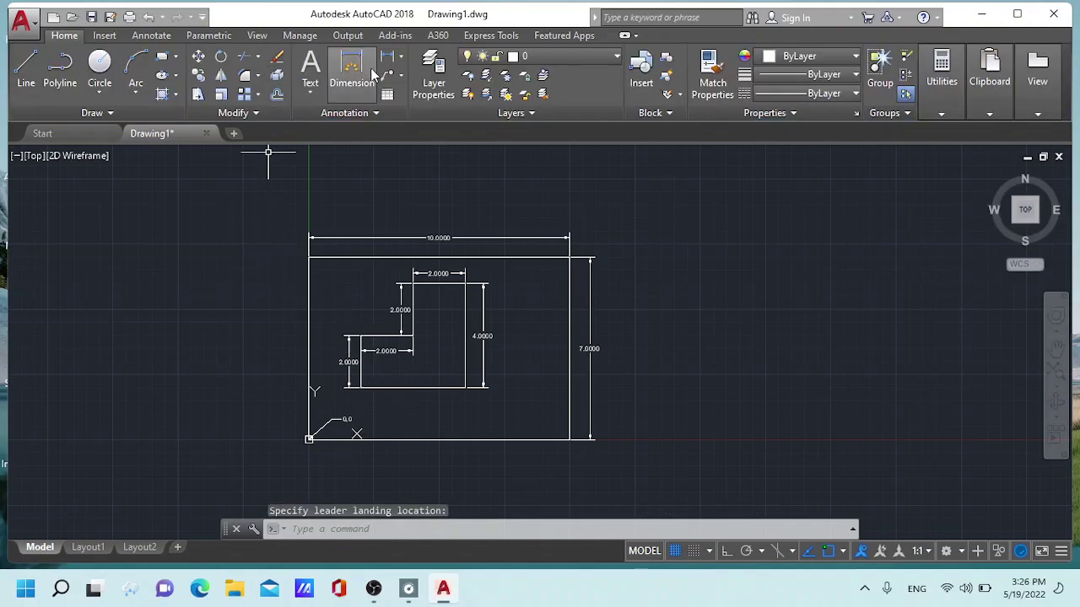
Step: Label the L-shape's lower-left corner '2,2' with a leader, then open a blank Drawing2
{"action": "left_click", "coordinate": [387, 75]}
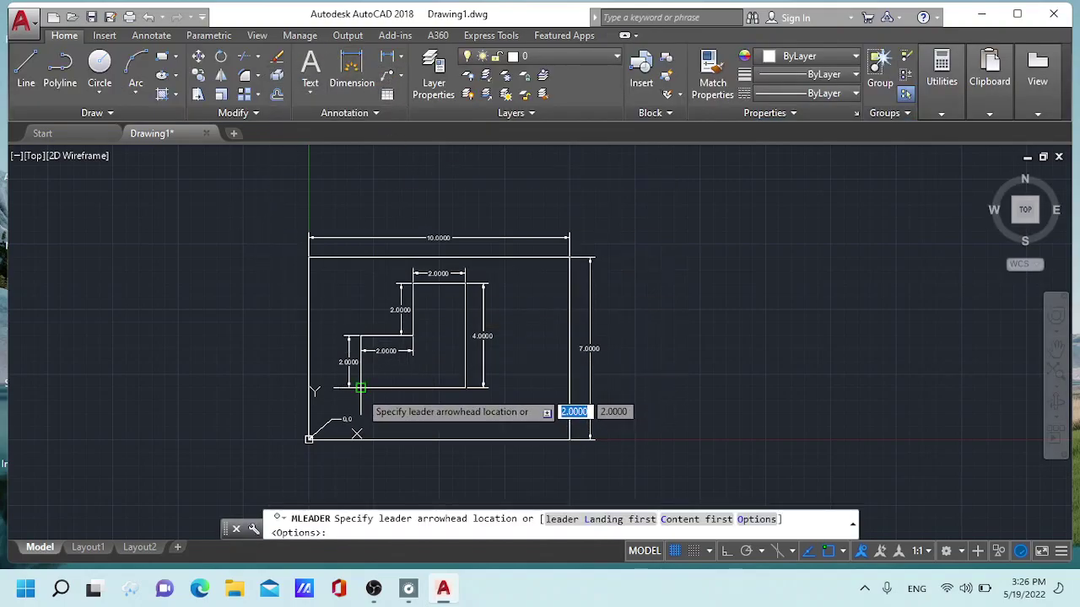
{"action": "left_click", "coordinate": [361, 388]}
{"action": "left_click", "coordinate": [390, 410]}
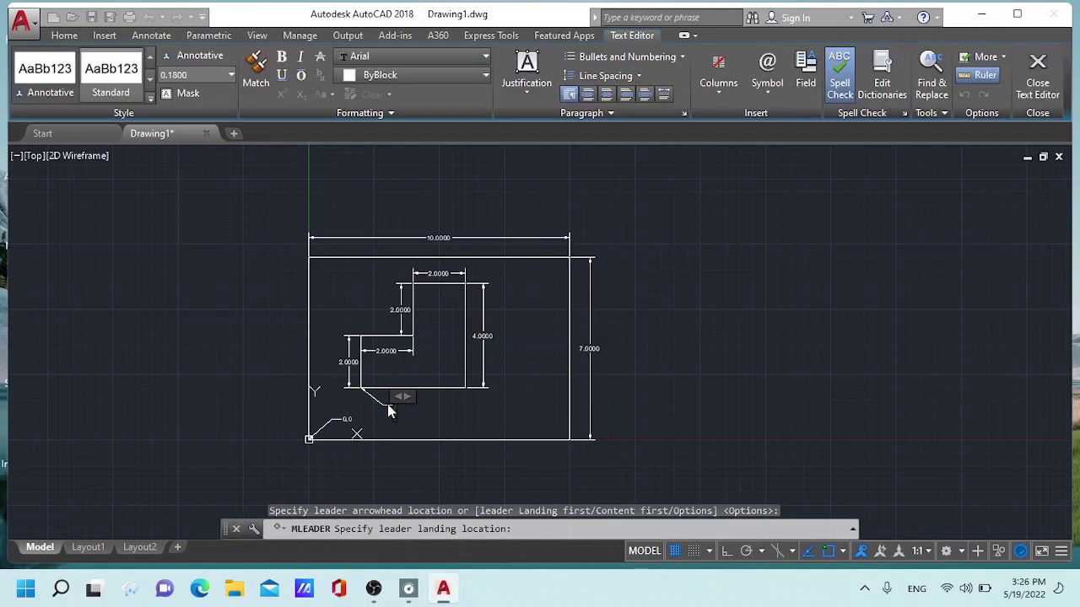
{"action": "type", "text": "2.2"}
{"action": "left_click", "coordinate": [480, 382]}
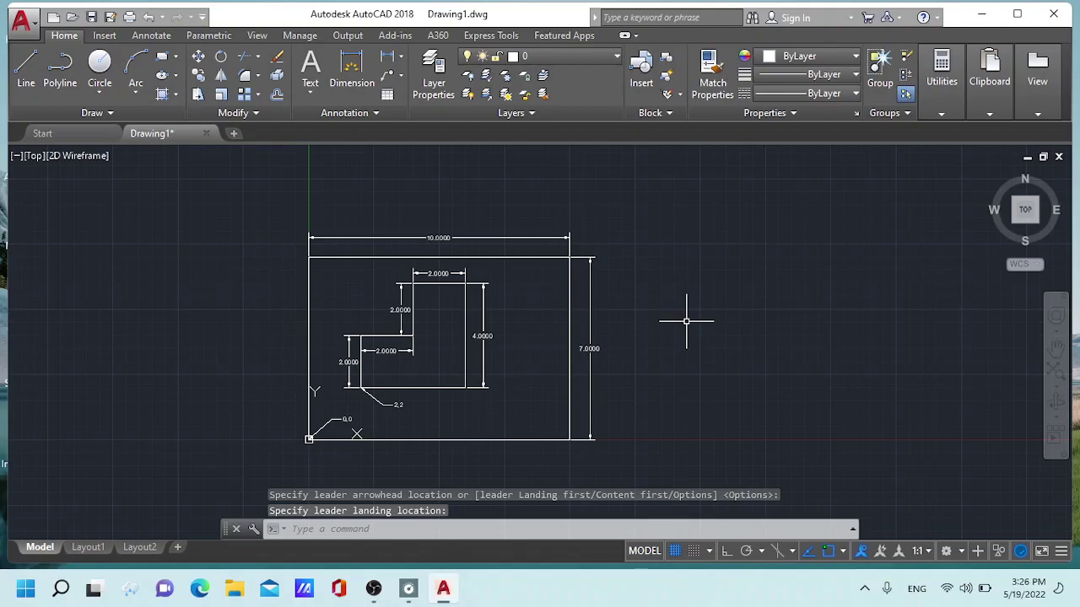
{"action": "left_click", "coordinate": [234, 135]}
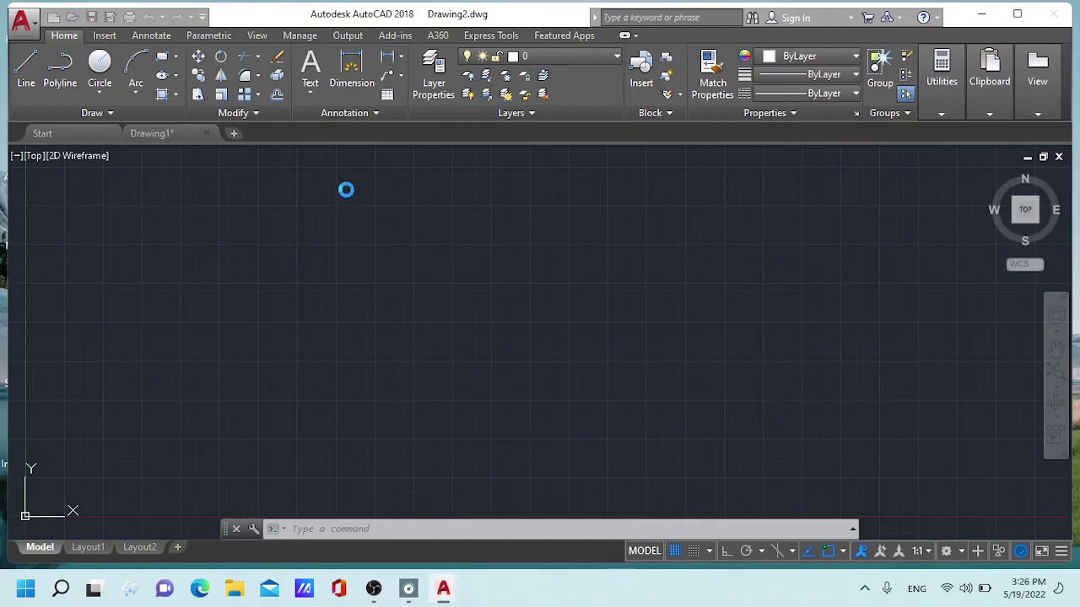
{"action": "left_click", "coordinate": [162, 57]}
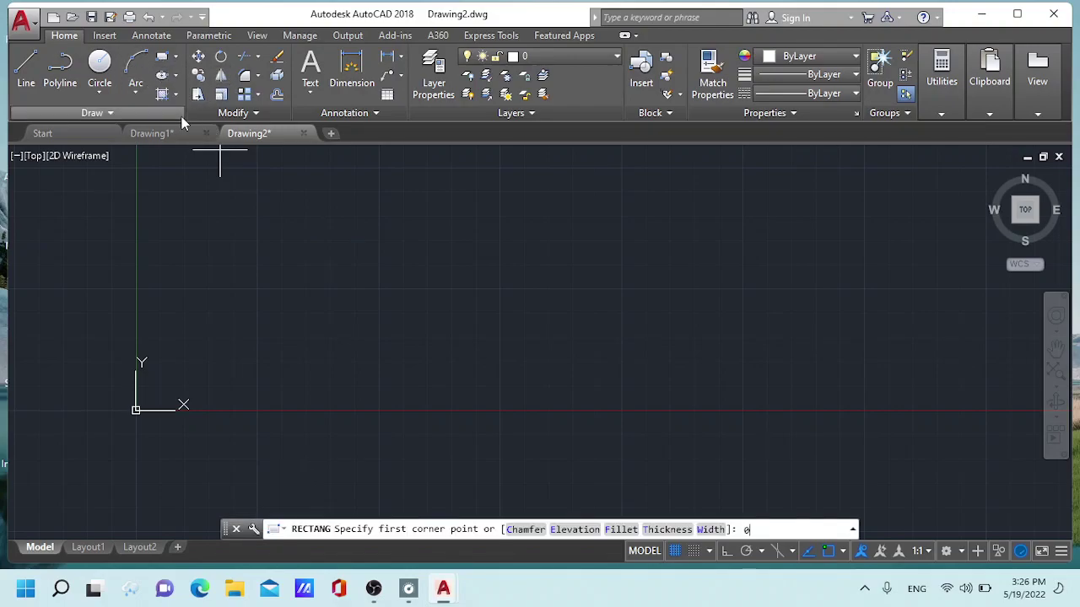
{"action": "left_click", "coordinate": [162, 57]}
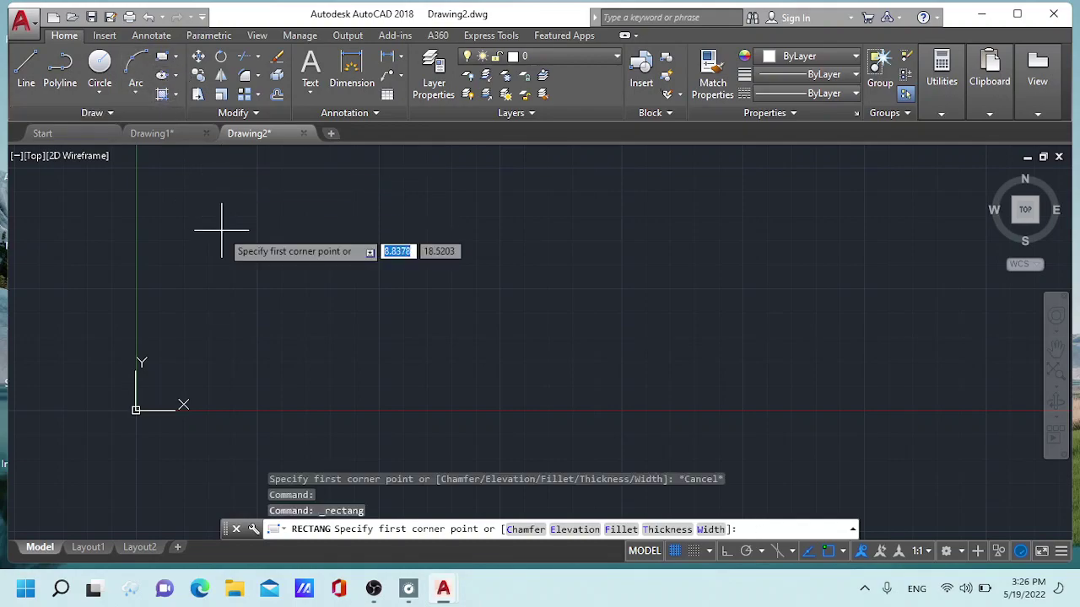
{"action": "type", "text": ","}
{"action": "key", "text": "Tab"}
{"action": "type", "text": "0"}
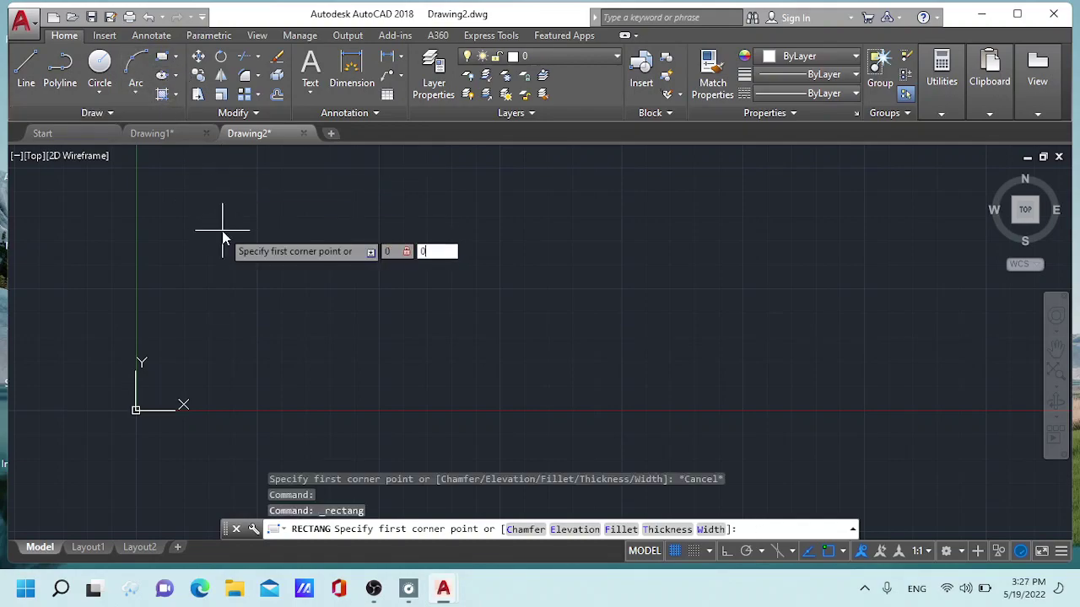
{"action": "key", "text": "Return"}
{"action": "type", "text": "10"}
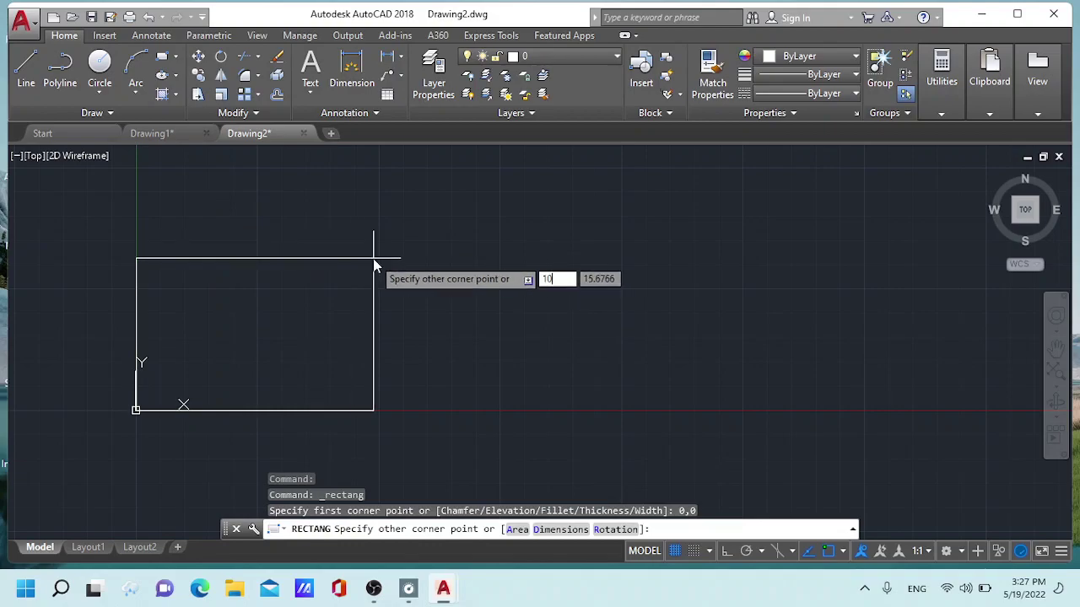
{"action": "type", "text": ","}
{"action": "key", "text": "Return"}
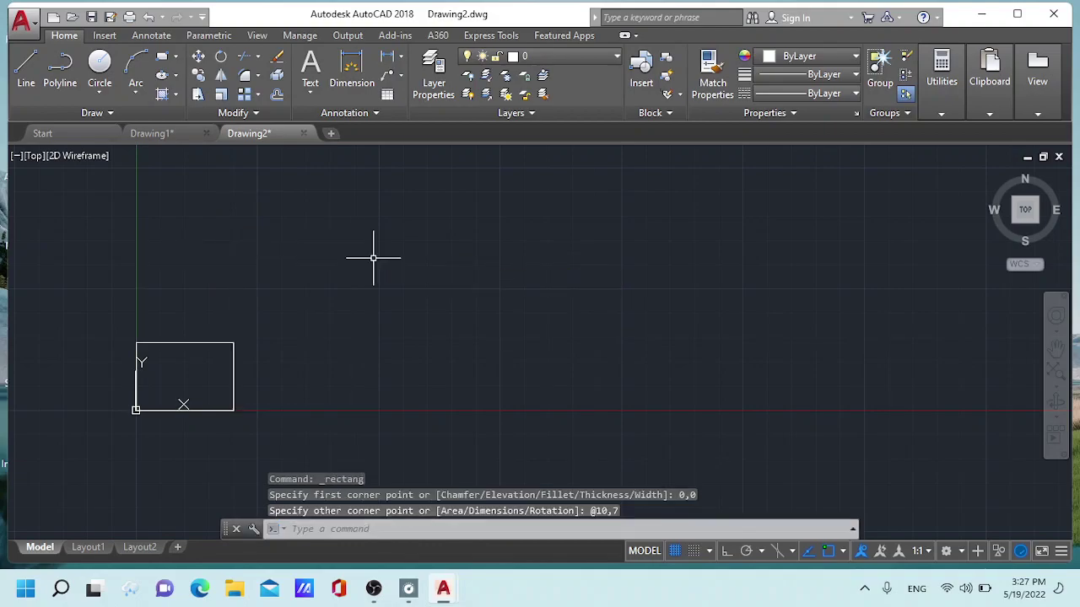
{"action": "scroll", "coordinate": [253, 379], "scroll_direction": "up", "scroll_amount": 2}
{"action": "mouse_move", "coordinate": [253, 379]}
{"action": "middle_mouse_down"}
{"action": "mouse_move", "coordinate": [306, 362]}
{"action": "mouse_move", "coordinate": [545, 335]}
{"action": "middle_mouse_up"}
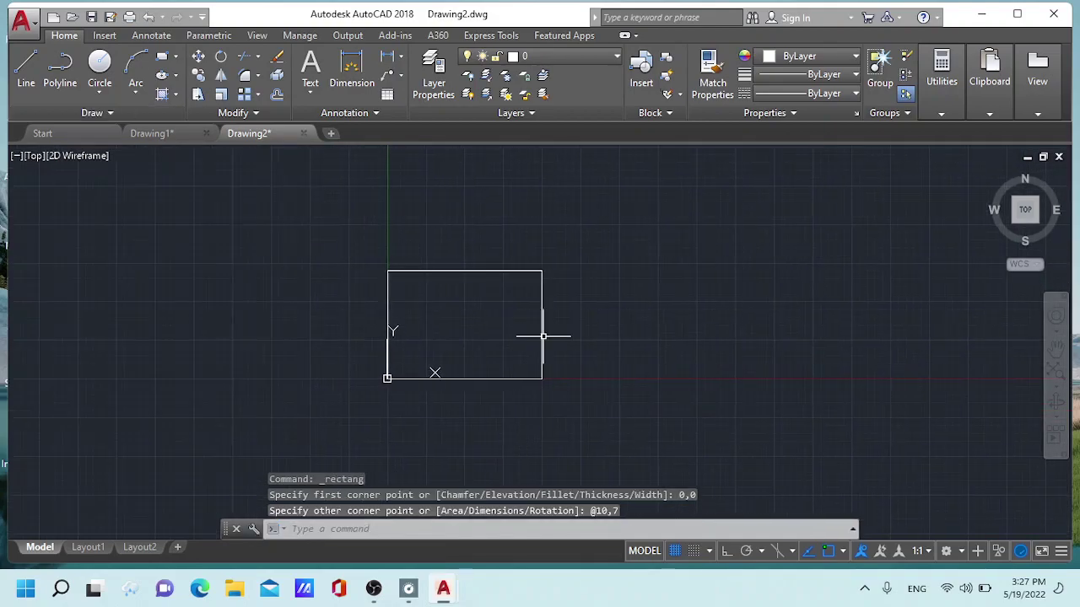
{"action": "scroll", "coordinate": [540, 338], "scroll_direction": "up", "scroll_amount": 2}
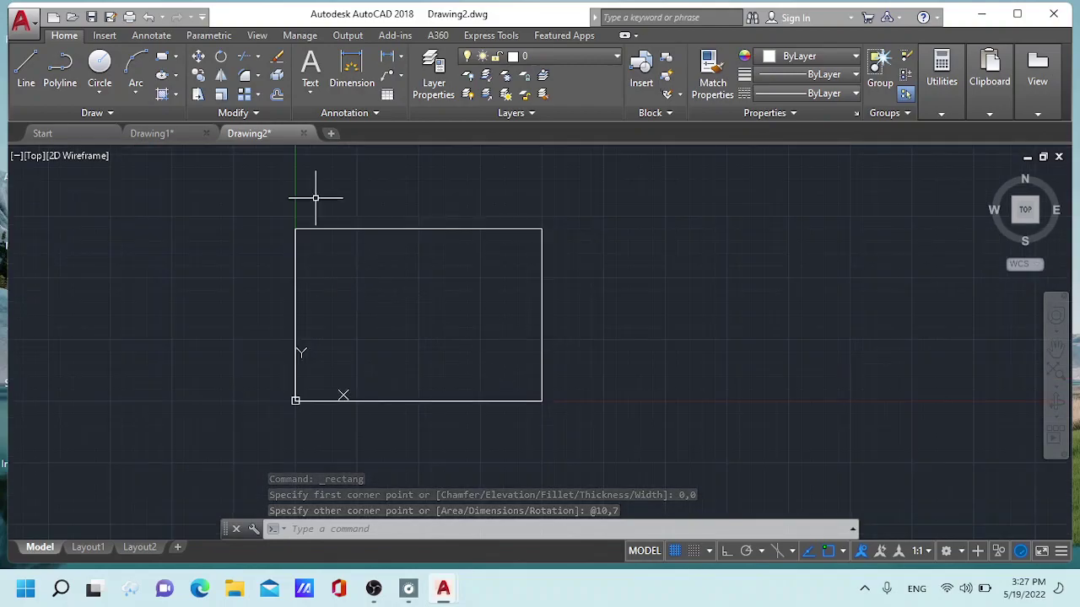
Step: Start a line at 9,6 and draw the 8-unit top segment
{"action": "left_click", "coordinate": [26, 69]}
{"action": "key", "text": "Tab"}
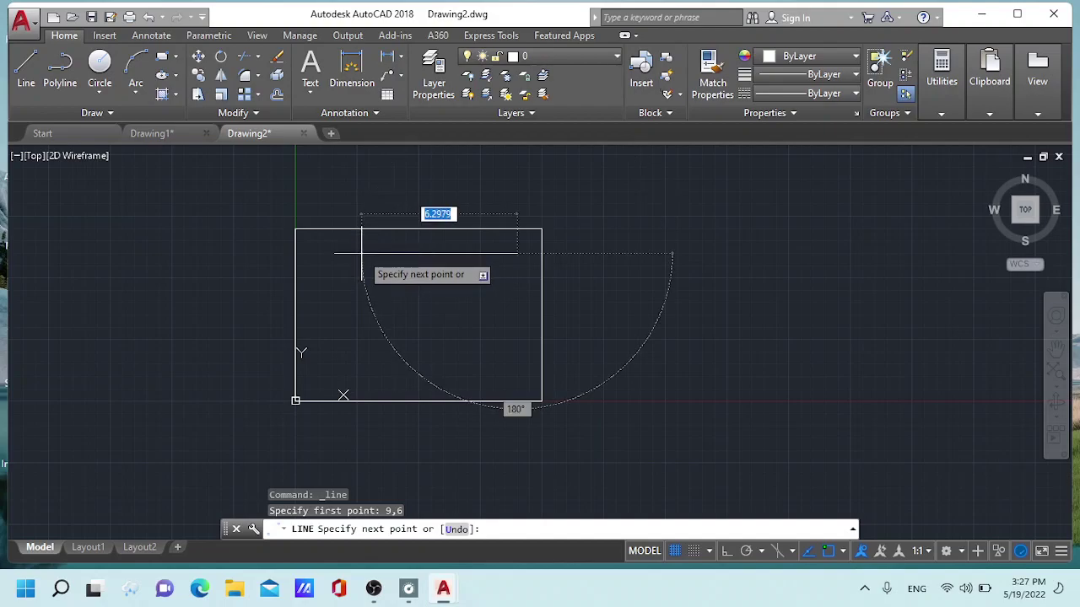
{"action": "type", "text": "8"}
{"action": "key", "text": "Return"}
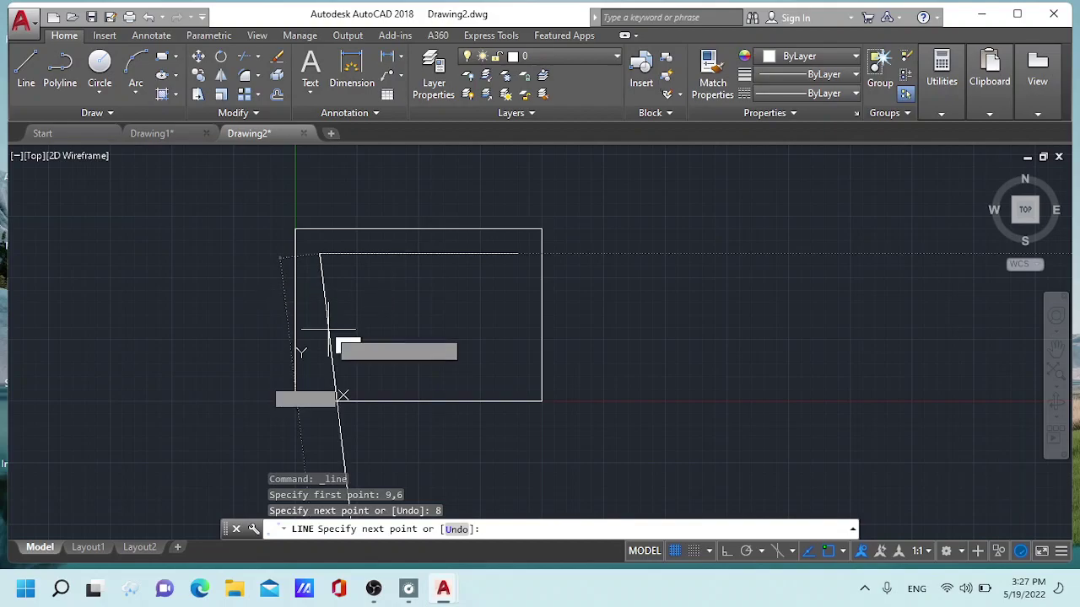
Step: Add a 5-unit segment at 90°, undoing a mistaken long segment first
{"action": "type", "text": "90"}
{"action": "key", "text": "Return"}
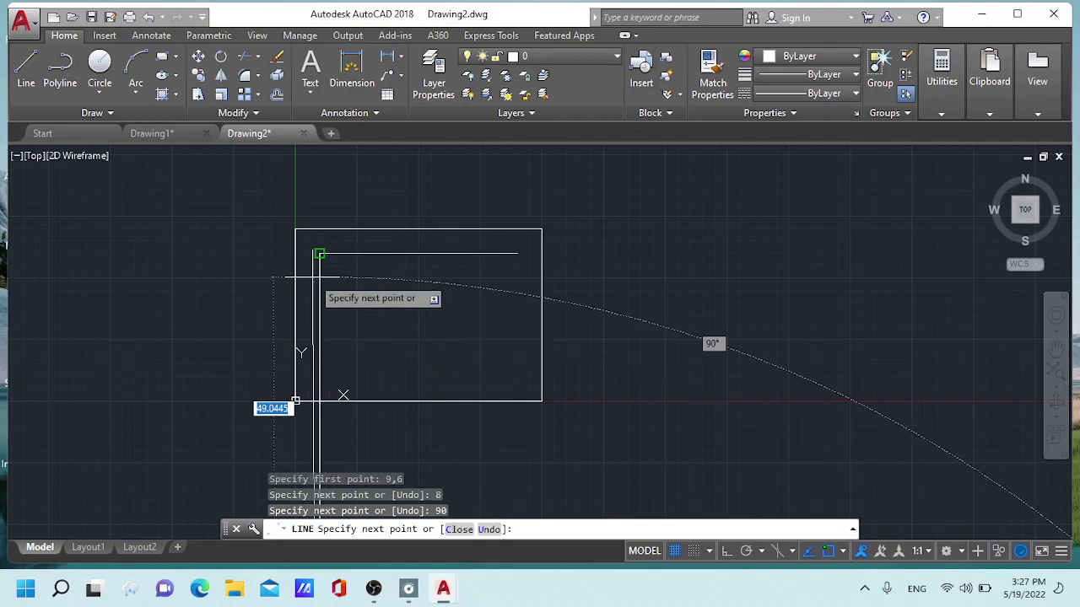
{"action": "key", "text": "ctrl+z"}
{"action": "type", "text": "5"}
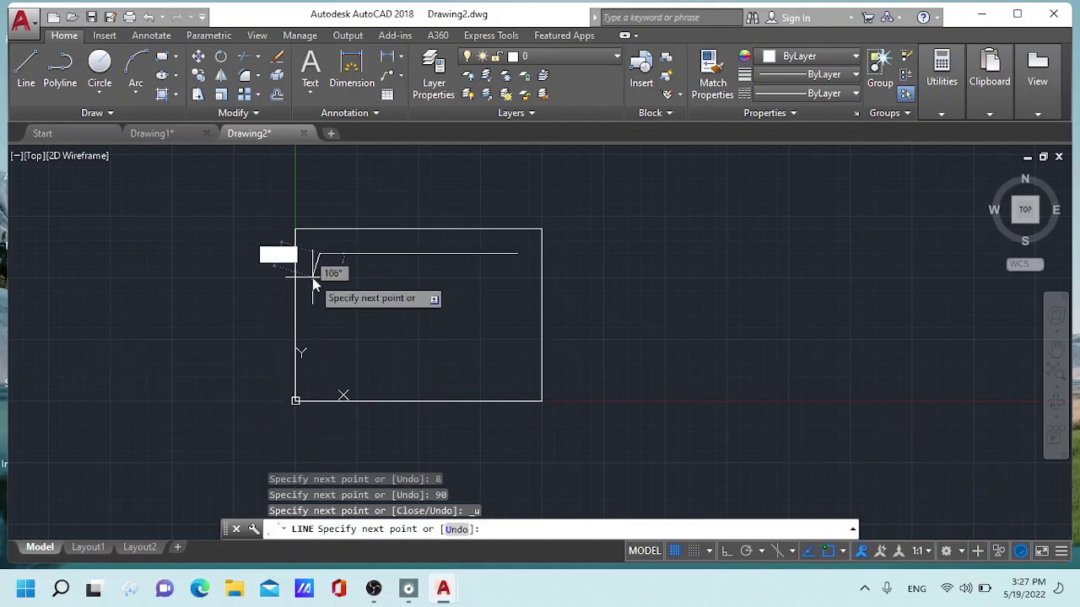
{"action": "key", "text": "Tab"}
{"action": "type", "text": "90"}
{"action": "key", "text": "Return"}
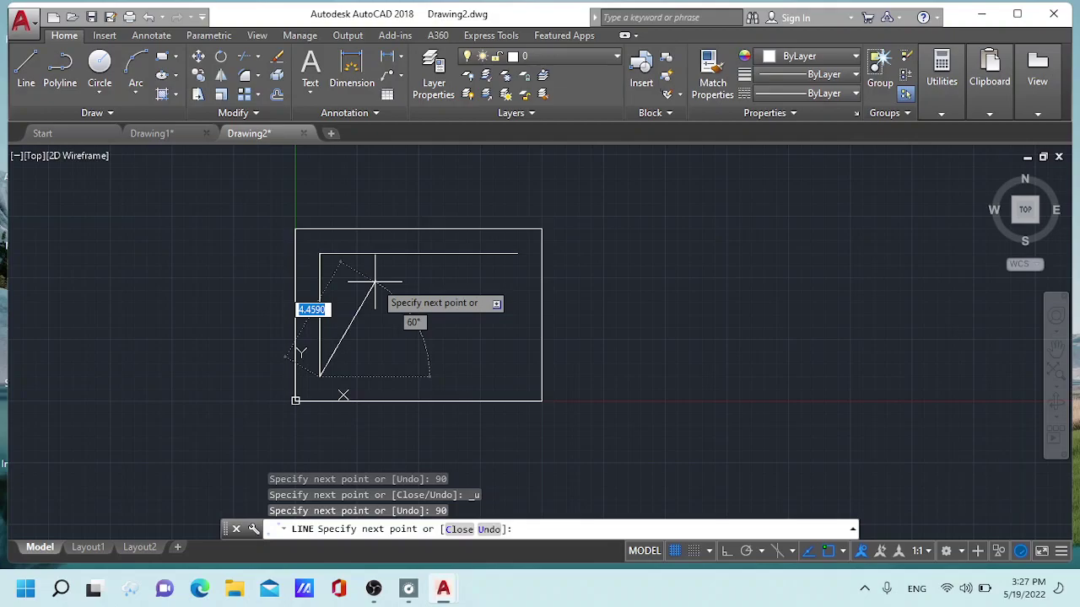
Step: Add a 4-unit segment at 80° and cancel the unfinished next segment
{"action": "type", "text": "4"}
{"action": "key", "text": "Tab"}
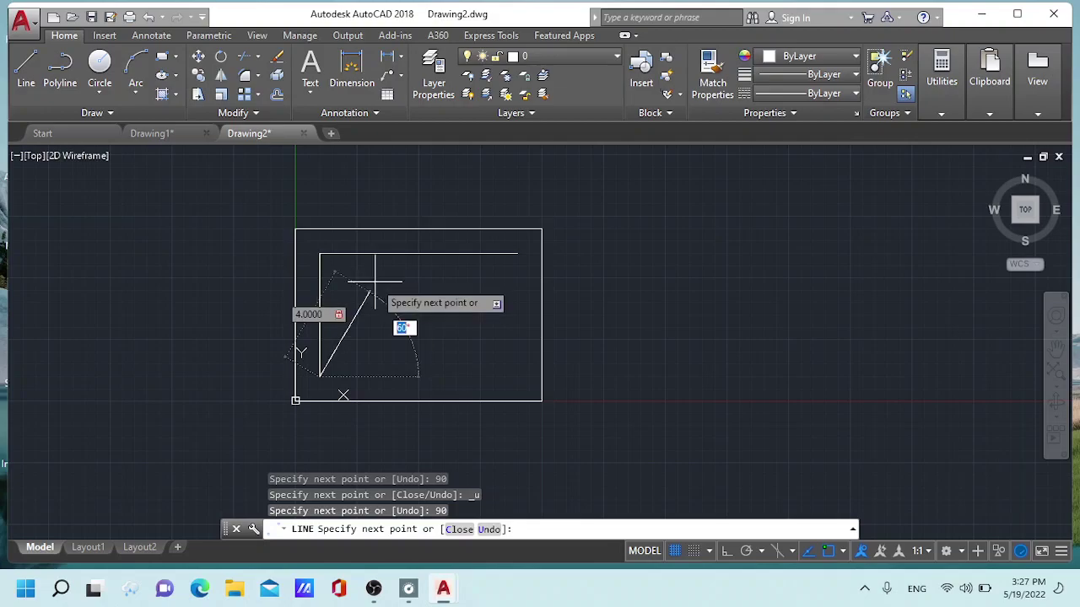
{"action": "type", "text": "80"}
{"action": "key", "text": "Return"}
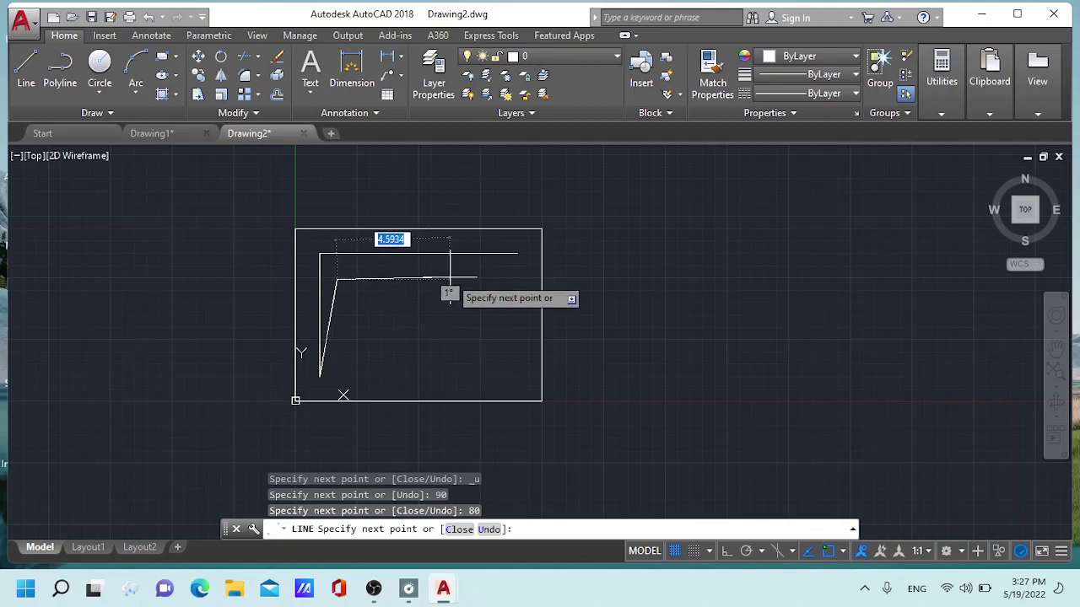
{"action": "type", "text": "5"}
{"action": "type", "text": "0"}
{"action": "key", "text": "Tab"}
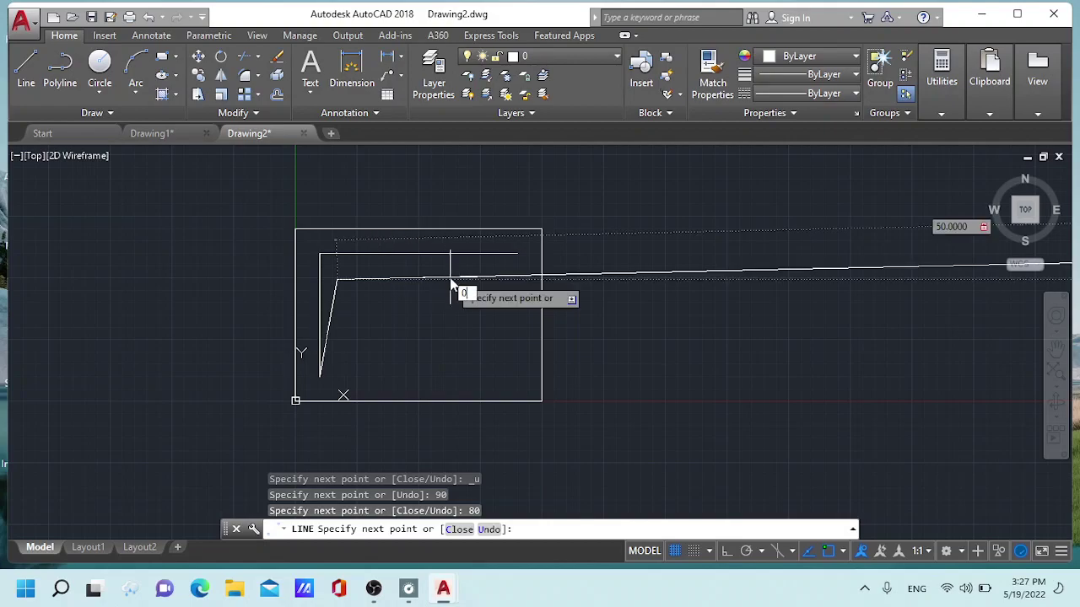
{"action": "key", "text": "BackSpace"}
{"action": "key", "text": "Escape"}
{"action": "key", "text": "Escape"}
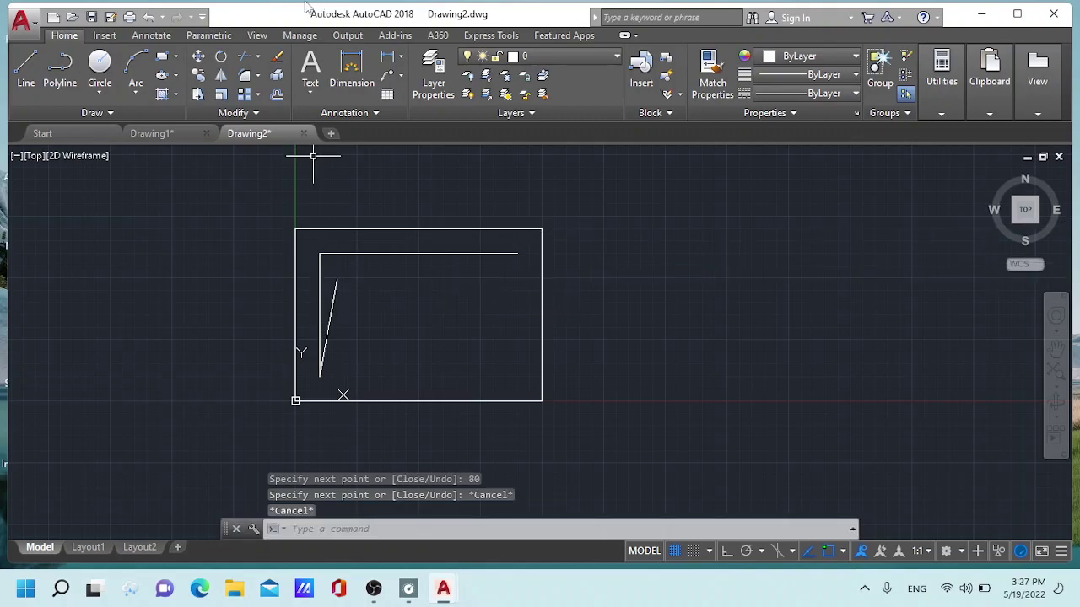
Step: Start a line at the angled line's top end and draw 5 units at 0°
{"action": "left_click", "coordinate": [25, 63]}
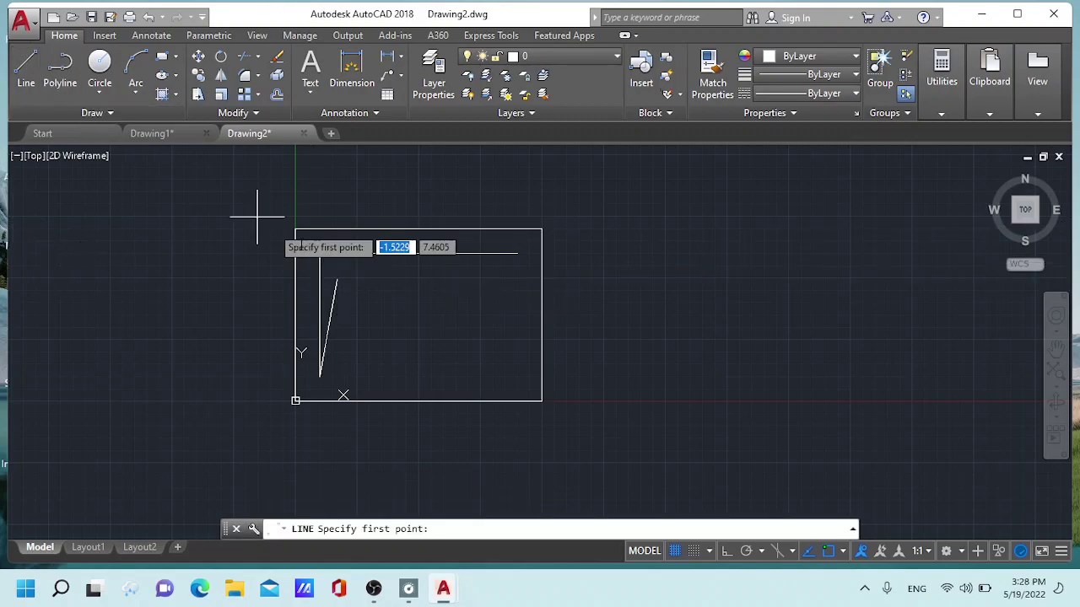
{"action": "left_click", "coordinate": [336, 279]}
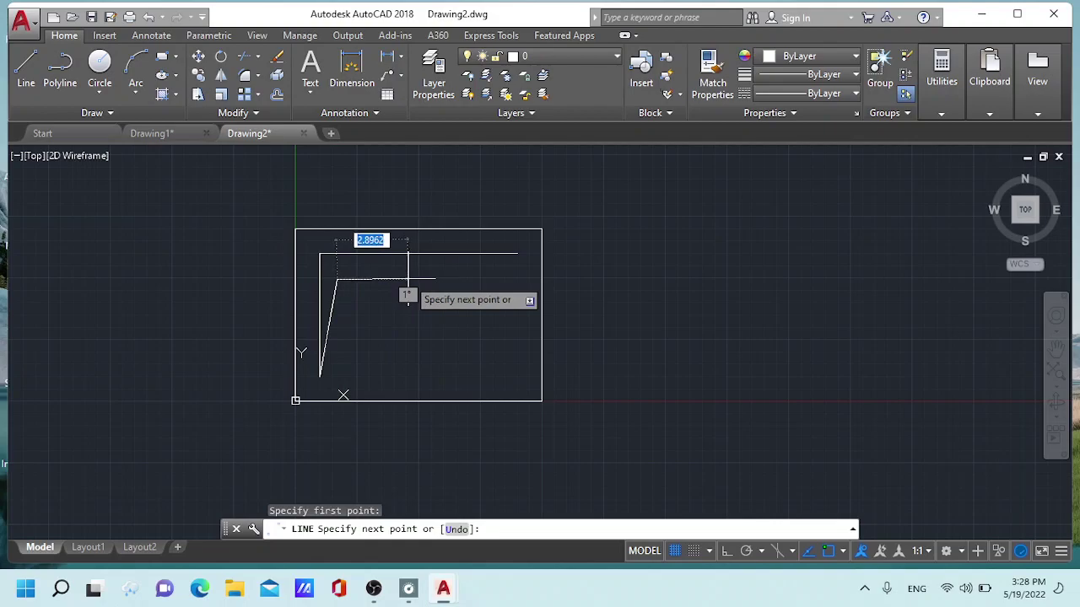
{"action": "type", "text": "5"}
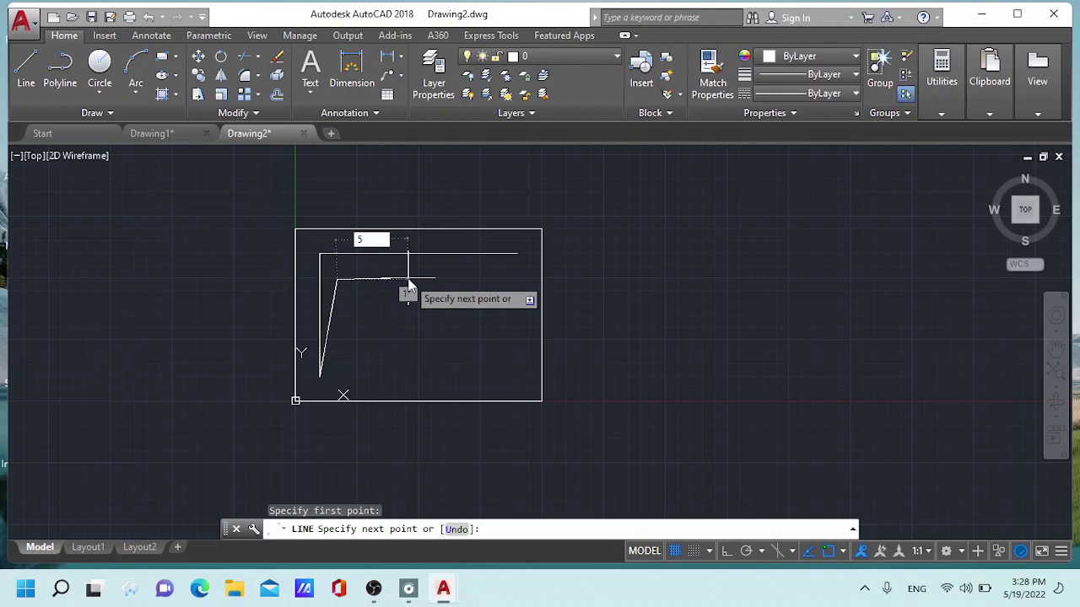
{"action": "key", "text": "Tab"}
{"action": "type", "text": "0"}
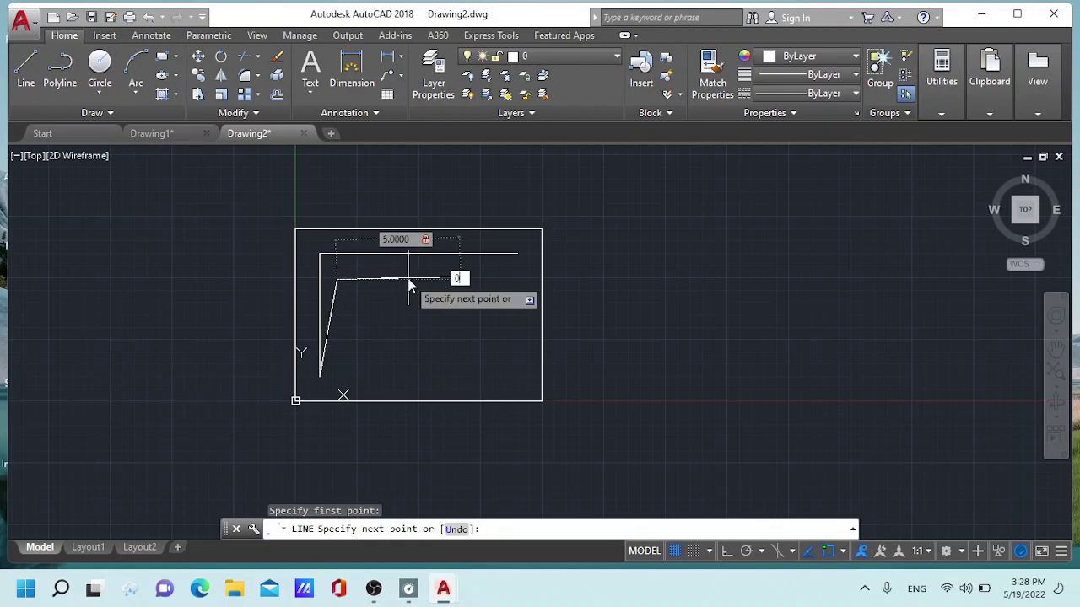
{"action": "key", "text": "Return"}
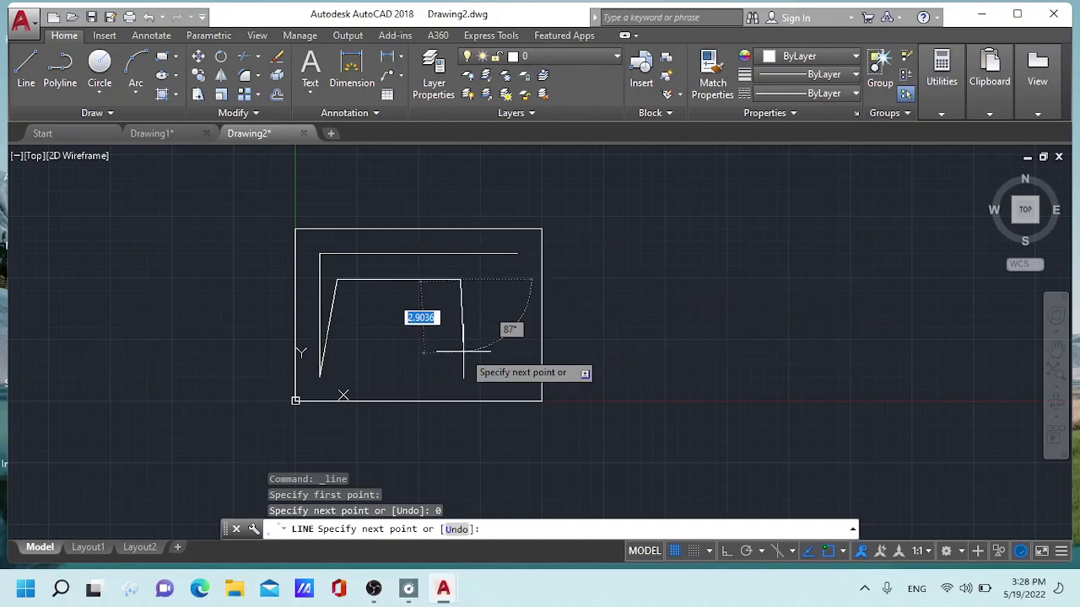
Step: Add a 2-unit segment at 90° and a 1-unit return segment
{"action": "type", "text": "2"}
{"action": "key", "text": "Tab"}
{"action": "type", "text": "90"}
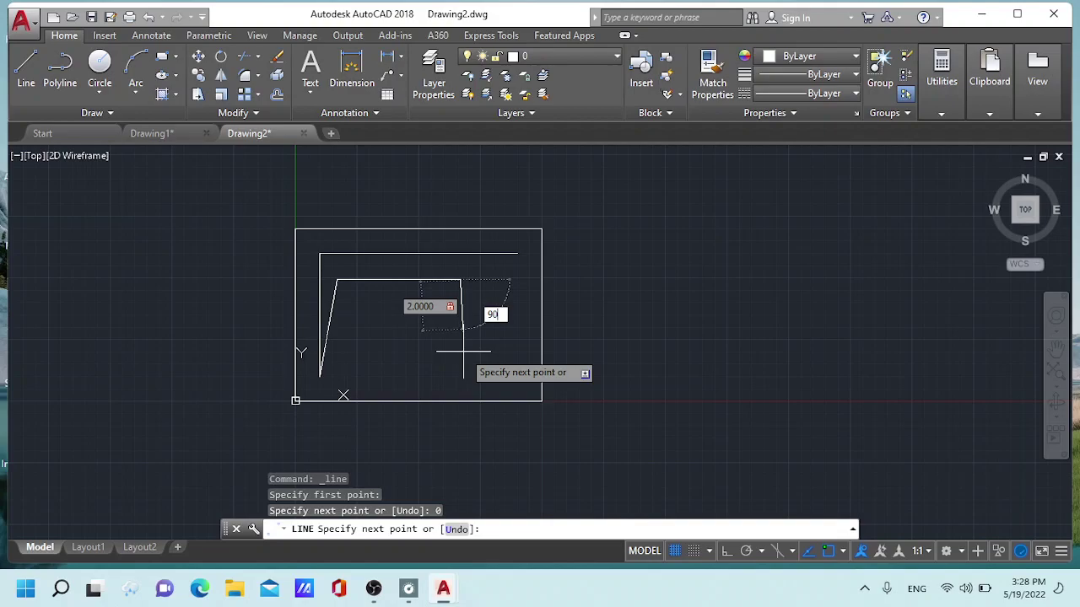
{"action": "key", "text": "Return"}
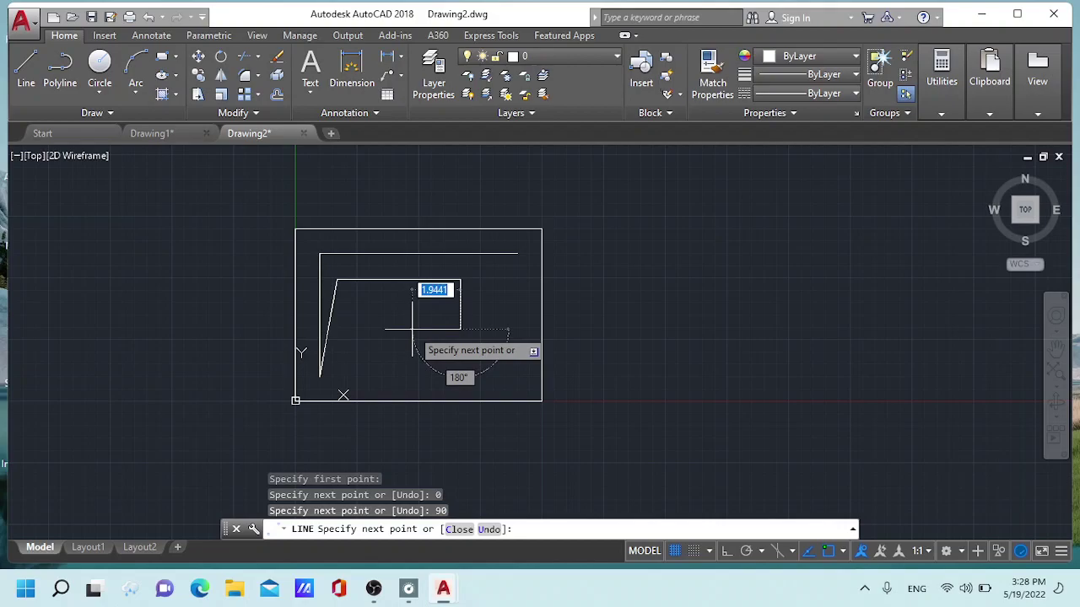
{"action": "type", "text": "1"}
{"action": "key", "text": "Return"}
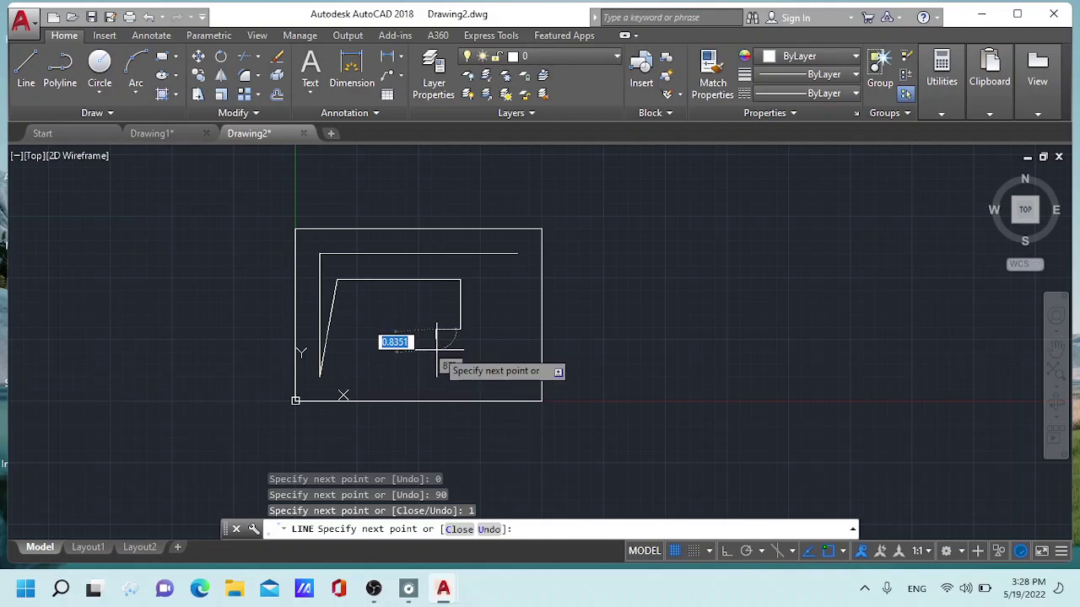
{"action": "type", "text": "0,"}
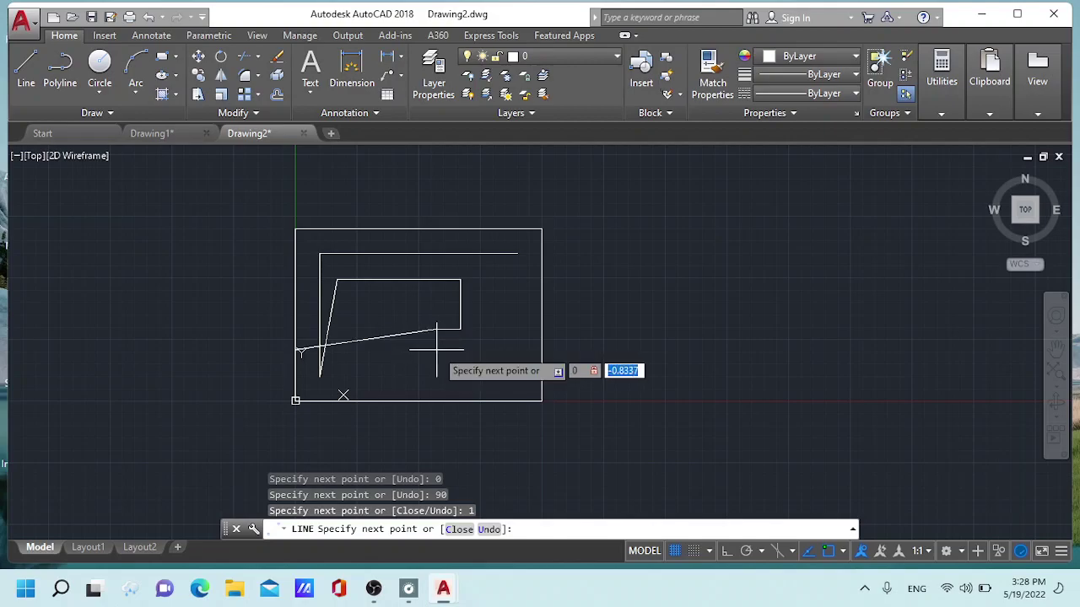
{"action": "key", "text": "Escape"}
{"action": "key", "text": "Return"}
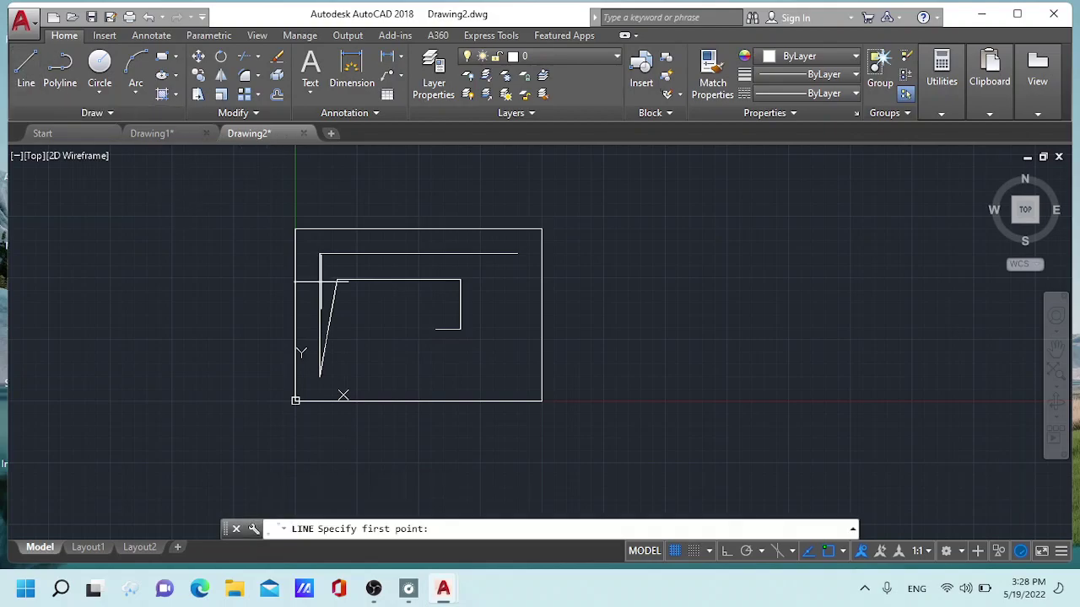
Step: From the short segment's open end, draw 0.5 units down and 3 units at 180°
{"action": "left_click", "coordinate": [435, 329]}
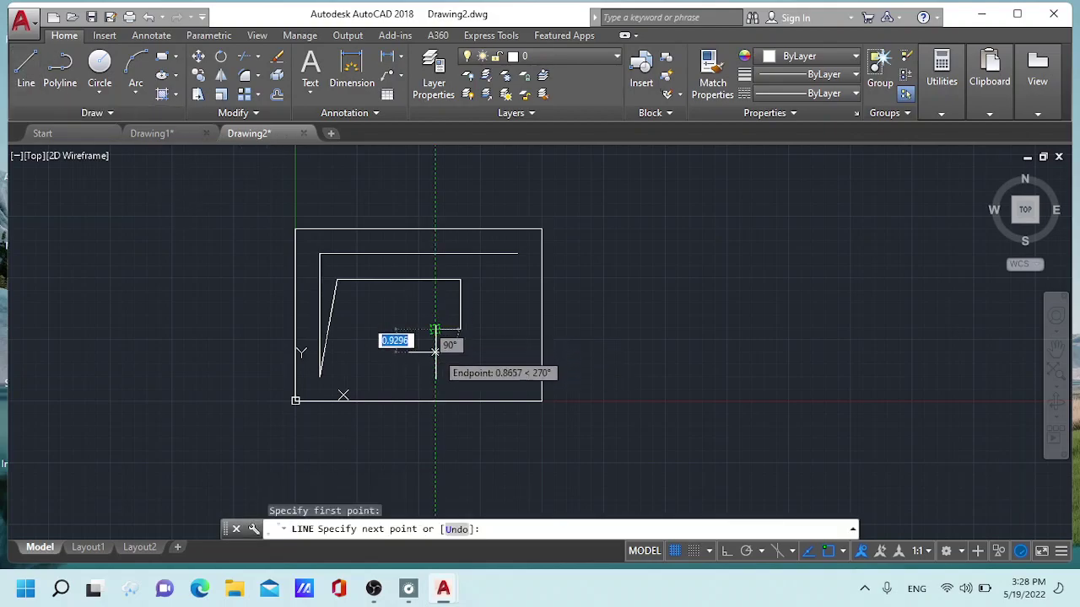
{"action": "type", "text": "0."}
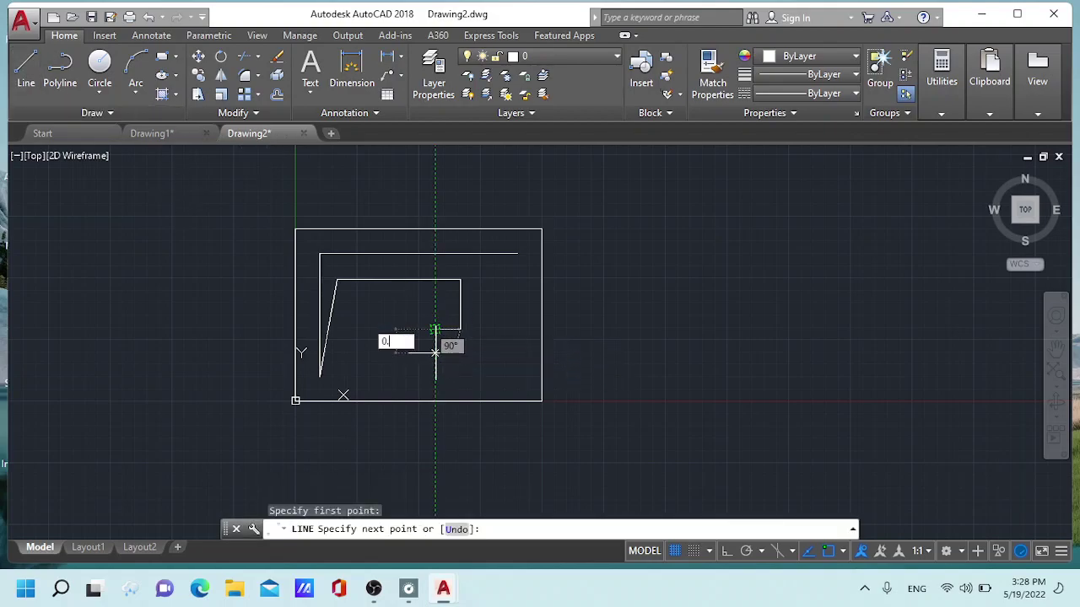
{"action": "type", "text": "5"}
{"action": "key", "text": "Return"}
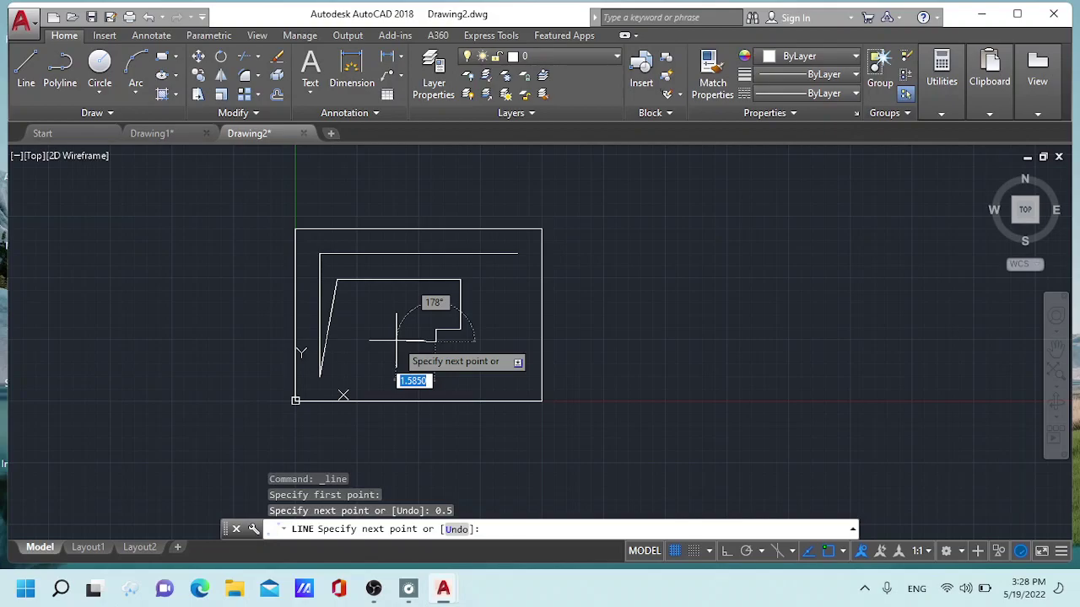
{"action": "type", "text": "3"}
{"action": "key", "text": "Tab"}
{"action": "type", "text": "180"}
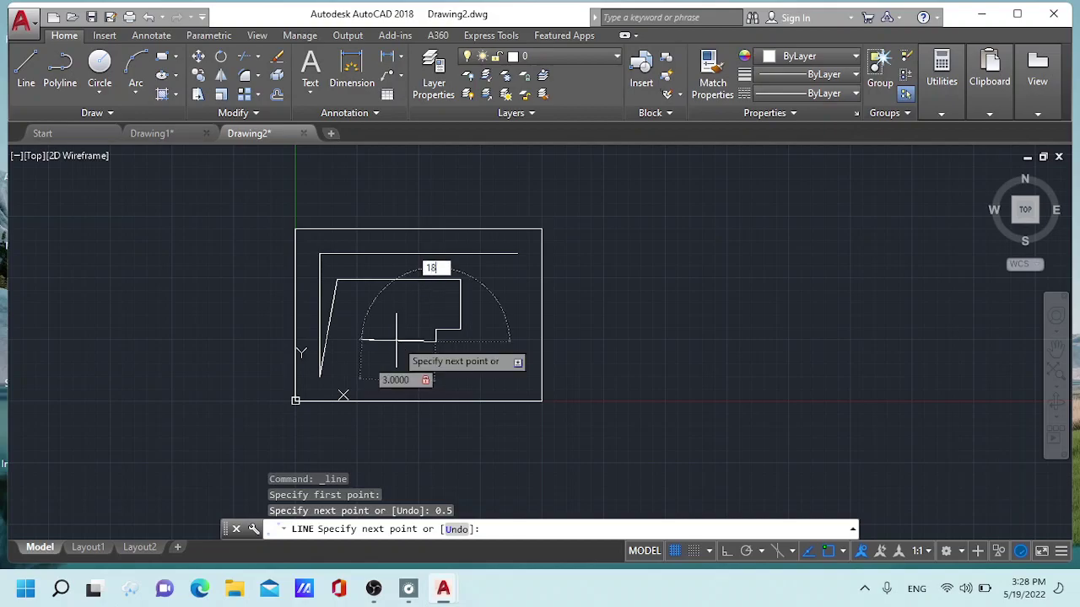
{"action": "key", "text": "Return"}
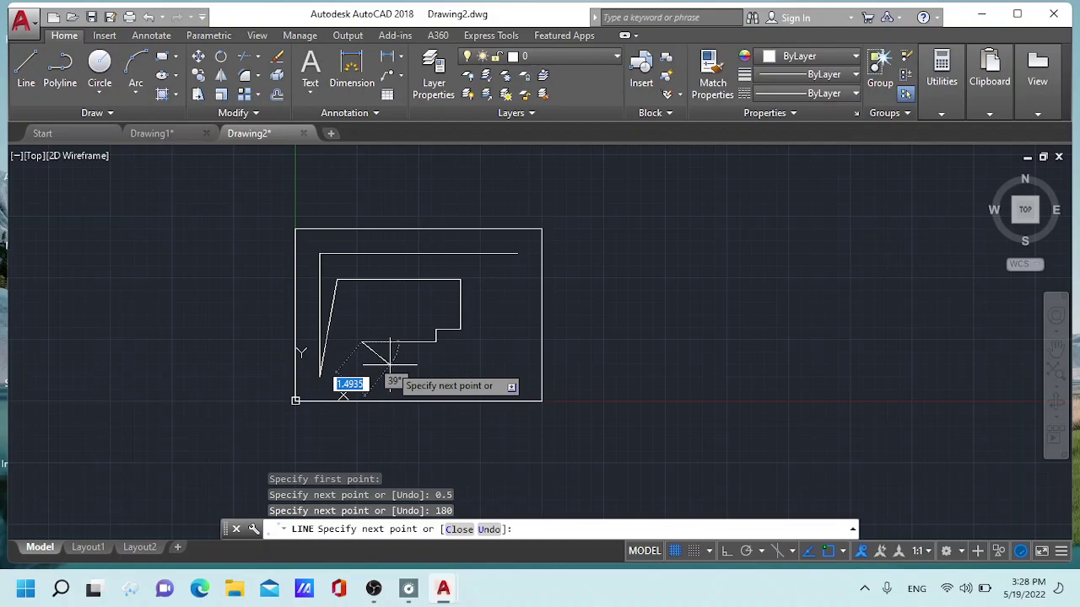
Step: Add 2 units at 45°, 4 right, 3 up, then join to the top line's right end
{"action": "type", "text": "2"}
{"action": "key", "text": "Tab"}
{"action": "type", "text": "45"}
{"action": "key", "text": "Return"}
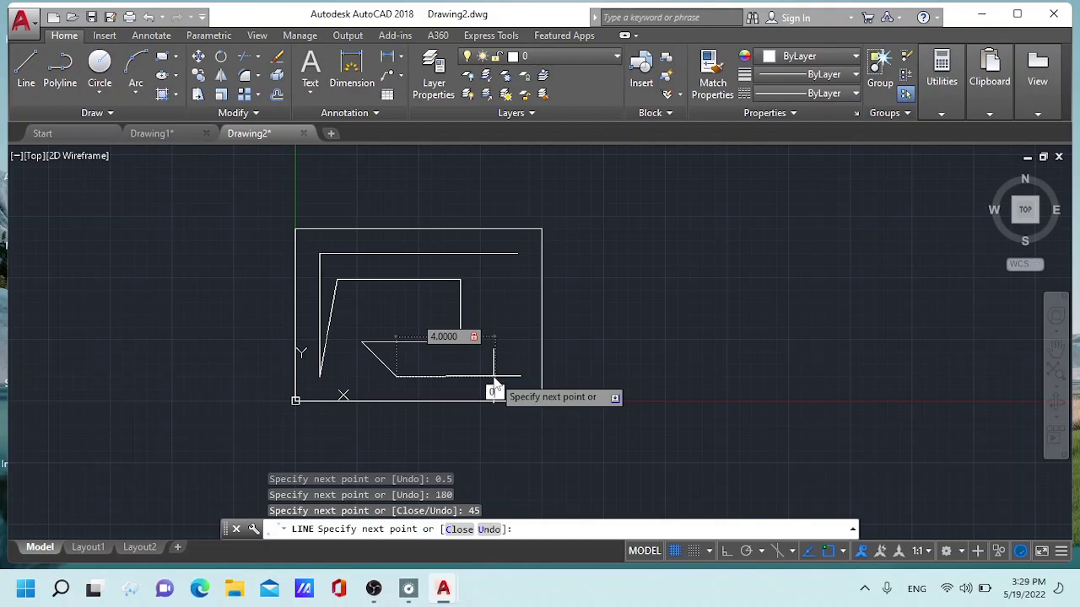
{"action": "type", "text": "0"}
{"action": "key", "text": "Return"}
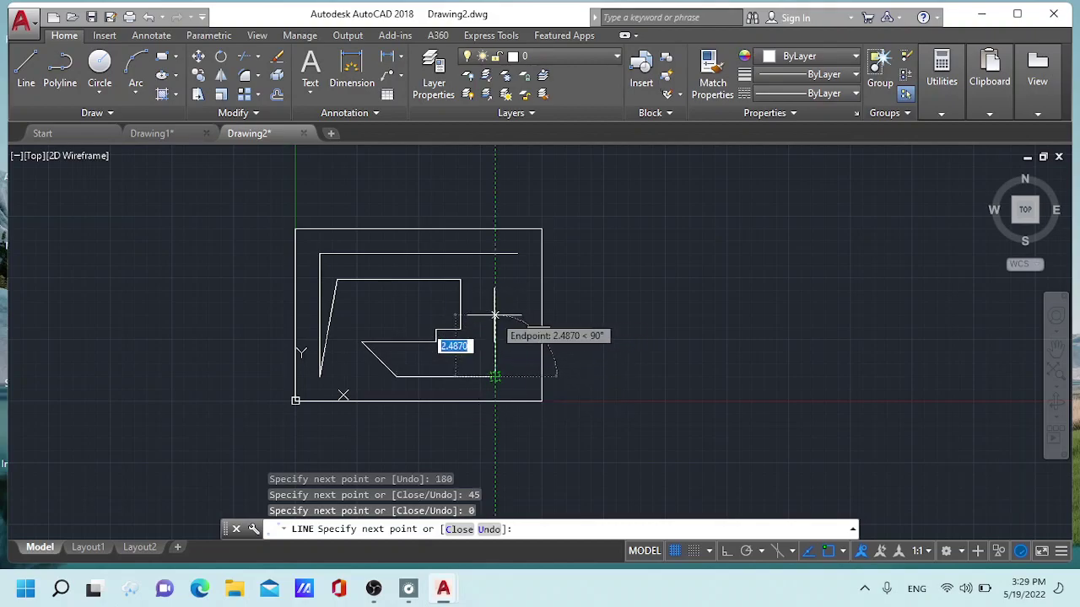
{"action": "type", "text": "3"}
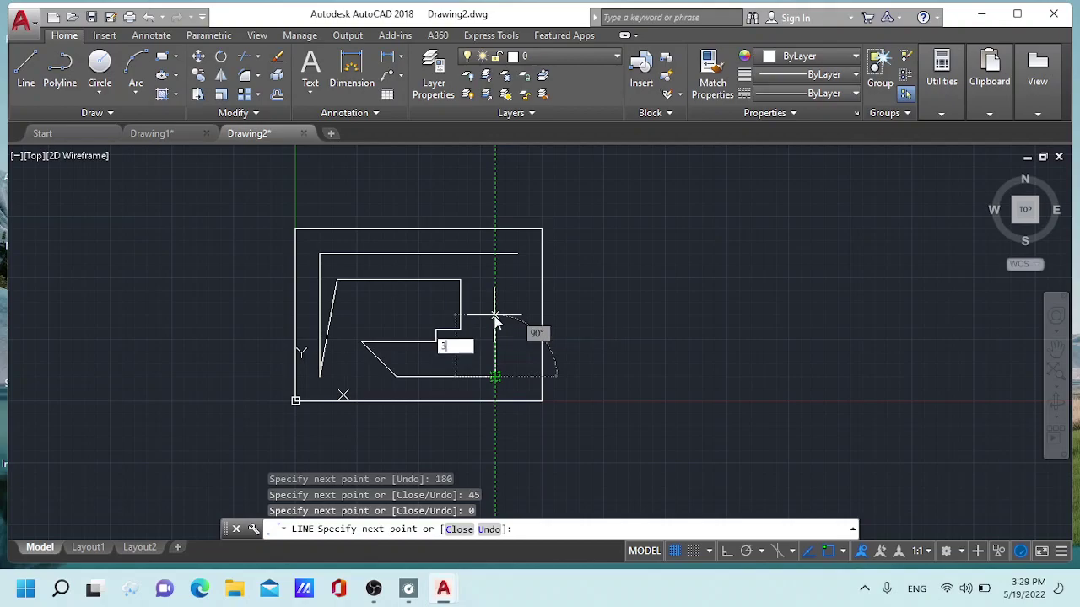
{"action": "key", "text": "Return"}
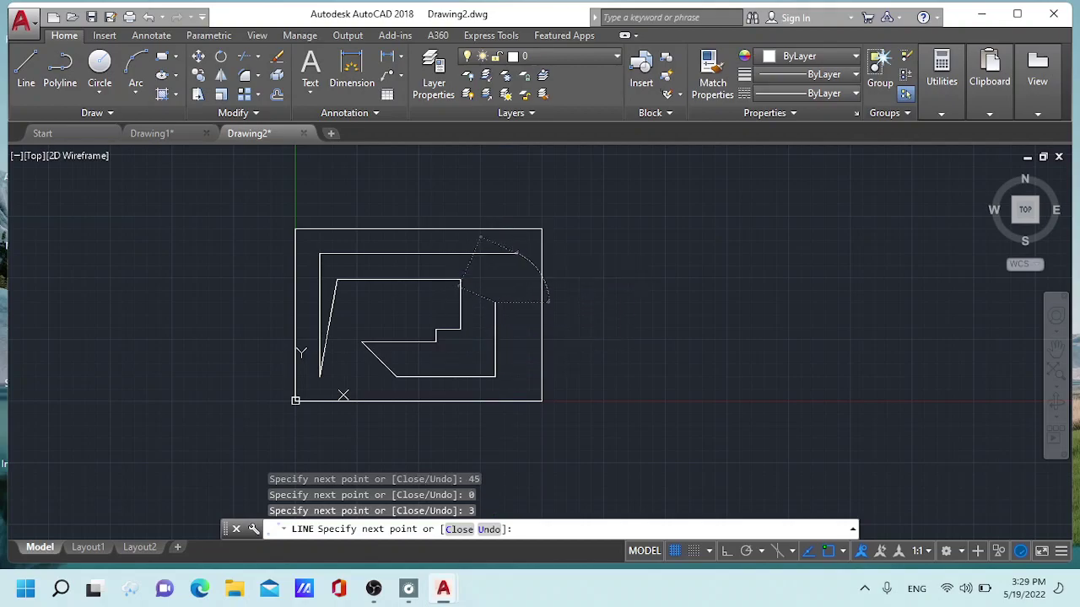
{"action": "left_click", "coordinate": [517, 253]}
{"action": "key", "text": "Escape"}
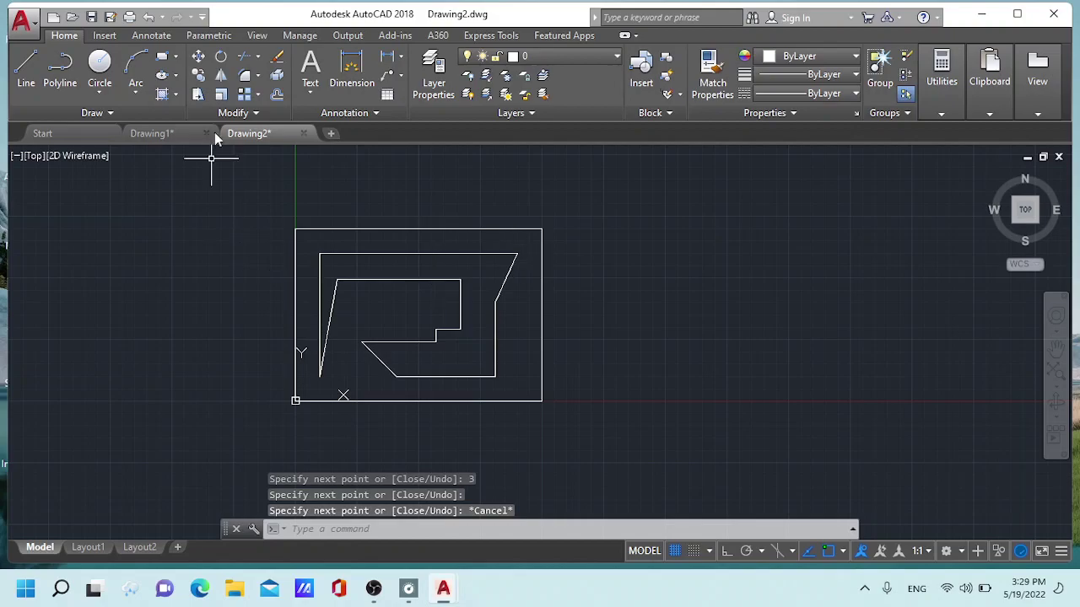
Step: Start a dimension, then back out of it to the main dimension prompt
{"action": "left_click", "coordinate": [353, 68]}
{"action": "key", "text": "Return"}
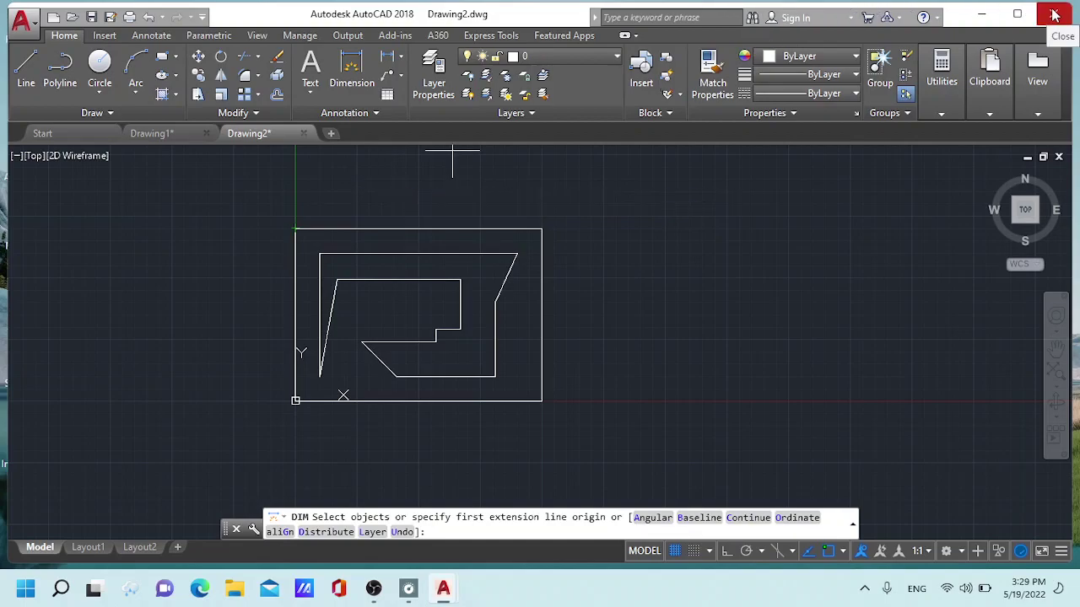
Step: Close AutoCAD so it asks to save Drawing2.dwg, and bring OBS Studio forward
{"action": "left_click", "coordinate": [1053, 15]}
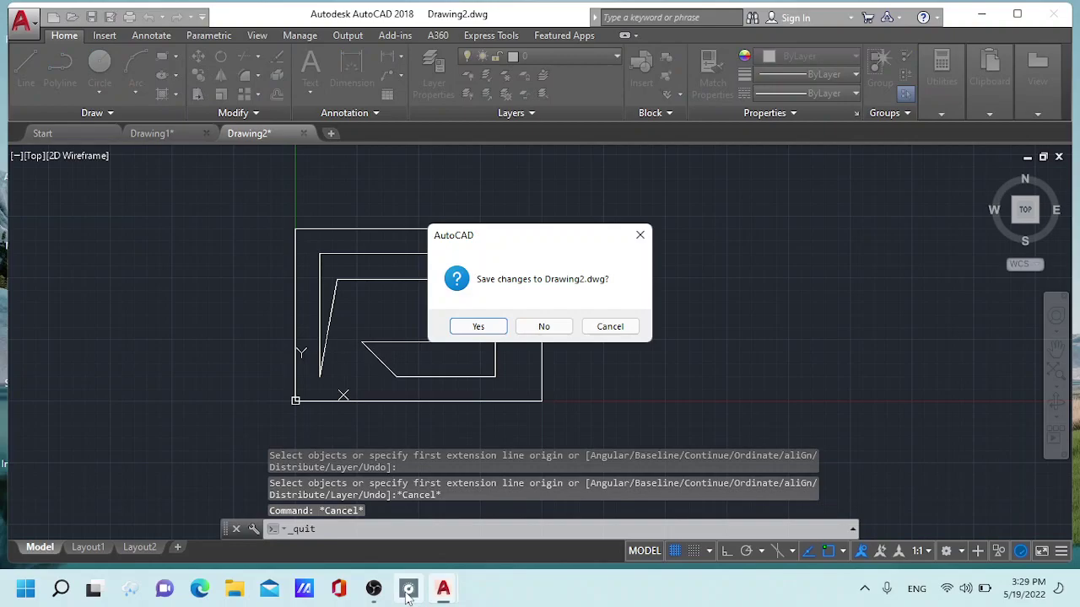
{"action": "left_click", "coordinate": [374, 589]}
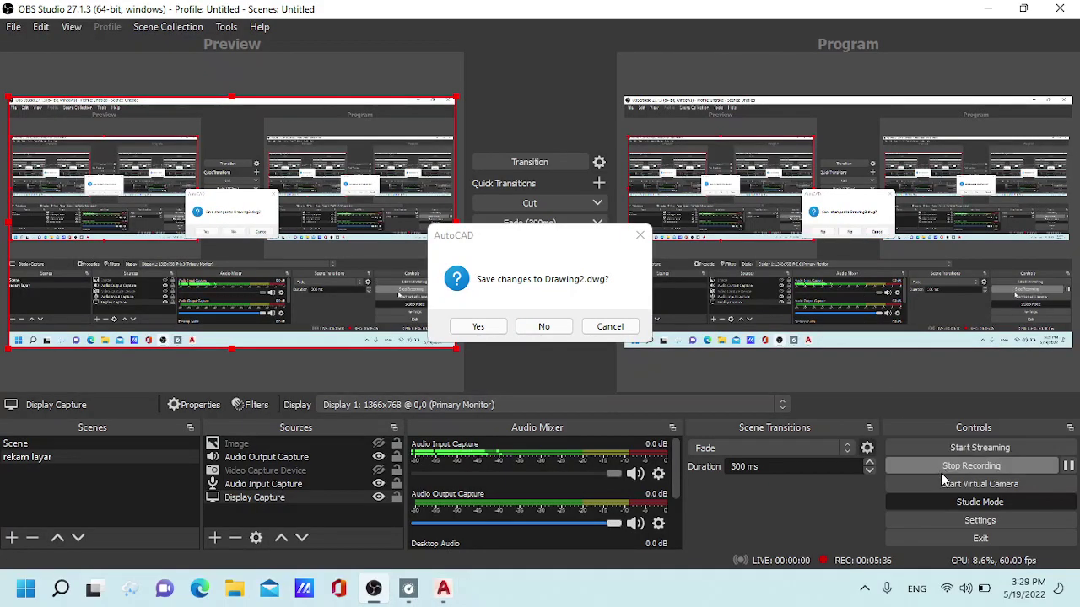